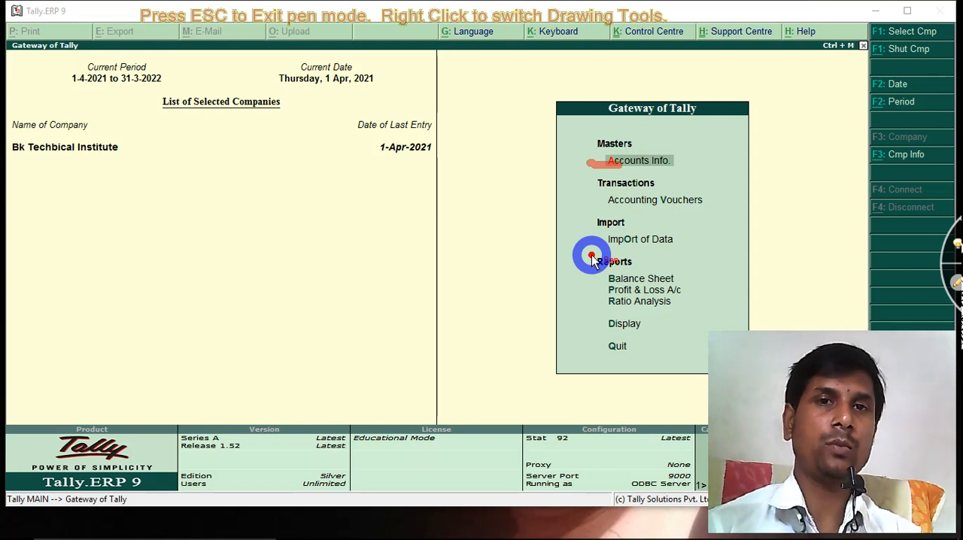
pyautogui.press('Escape')
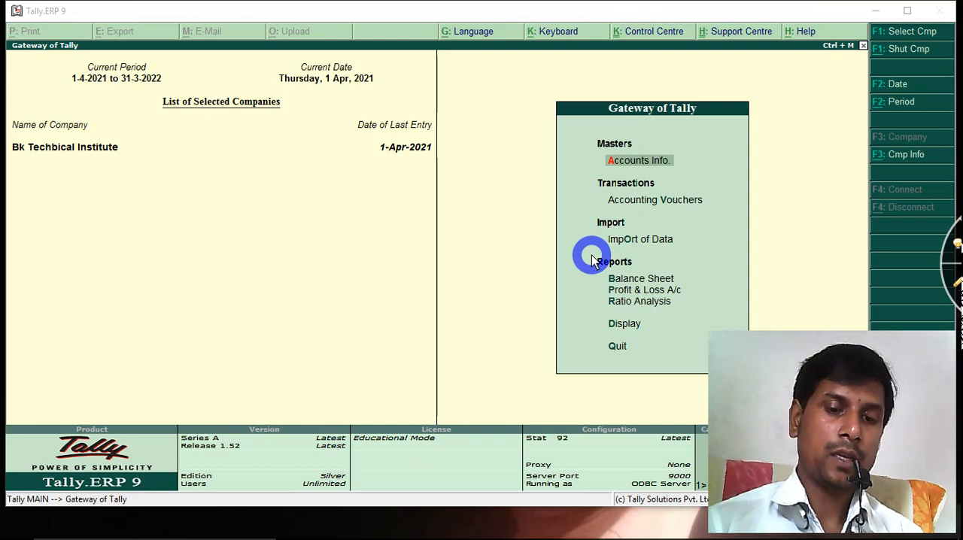
pyautogui.press('F12')
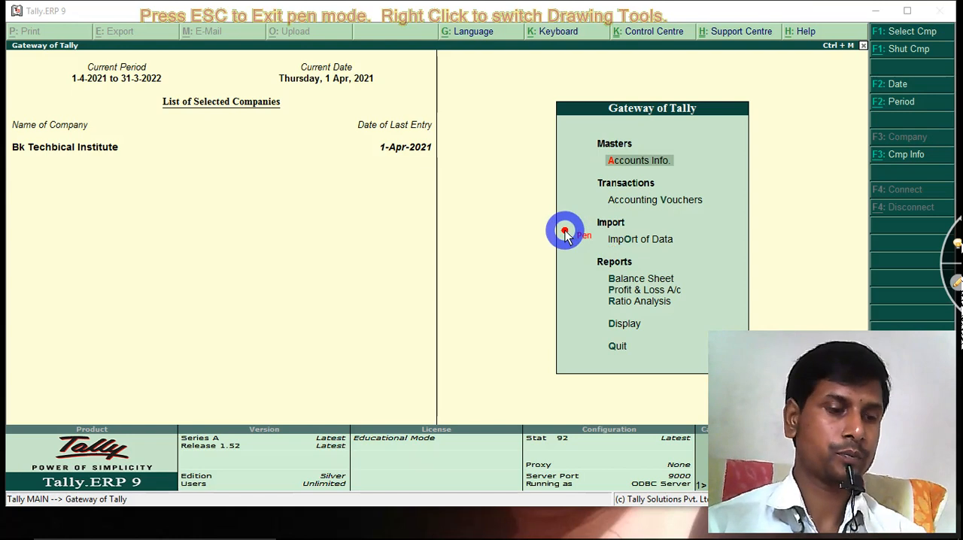
pyautogui.press('Escape')
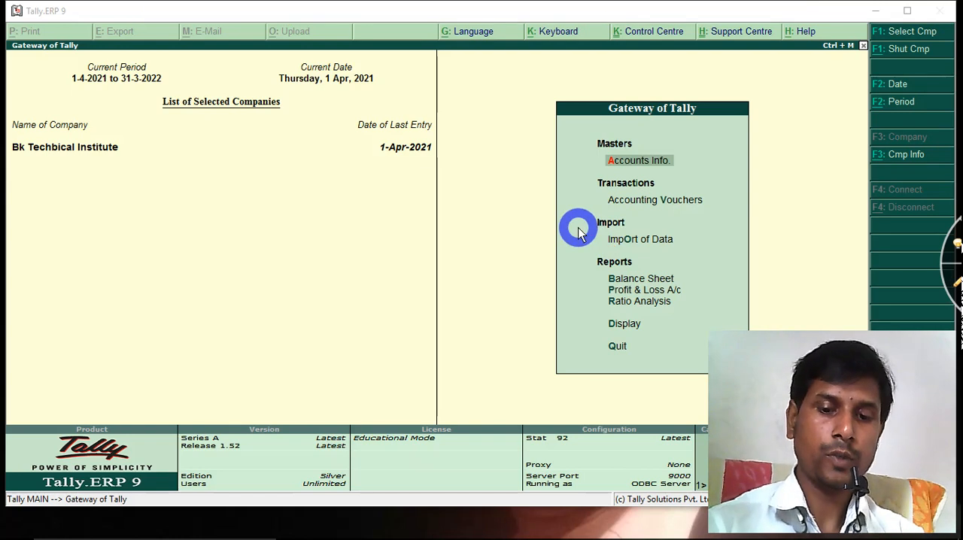
pyautogui.press('F12')
pyautogui.press('Escape')
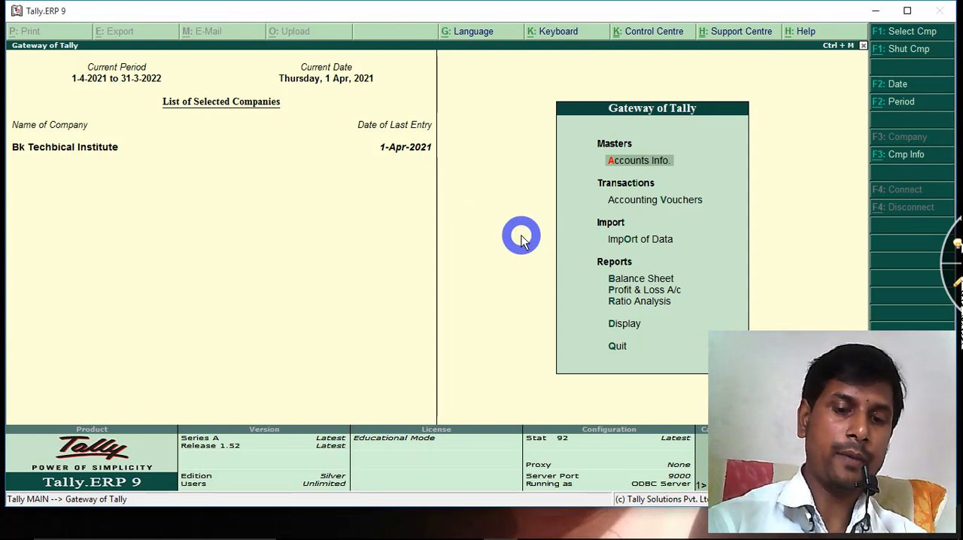
pyautogui.press('F11')
pyautogui.press('F12')
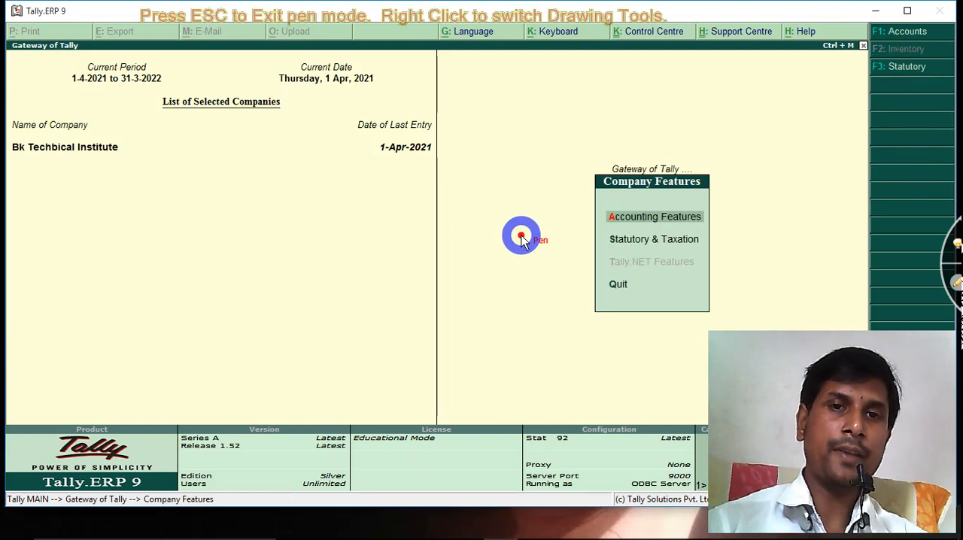
pyautogui.press('Escape')
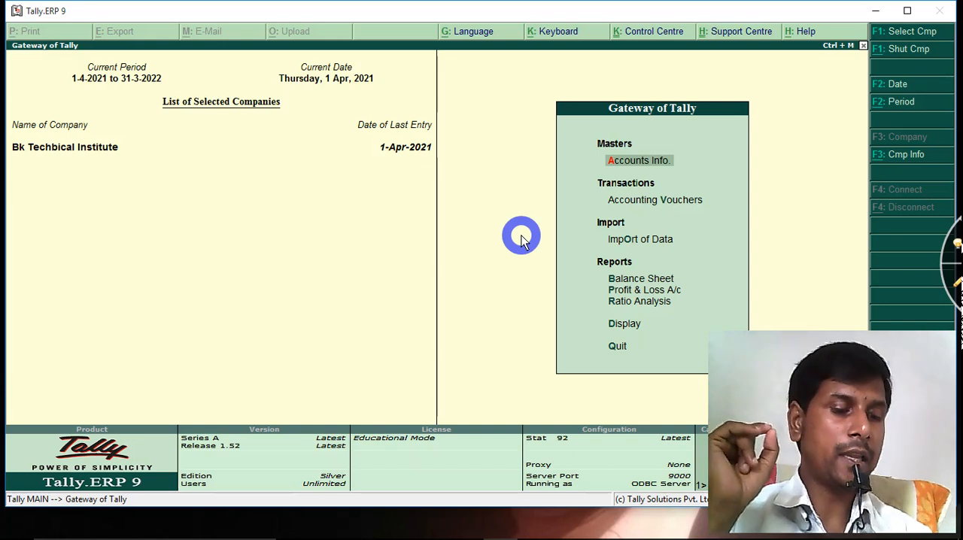
# Open the Bk Techbical Institute company for alteration
pyautogui.hotkey('alt', 'F3')
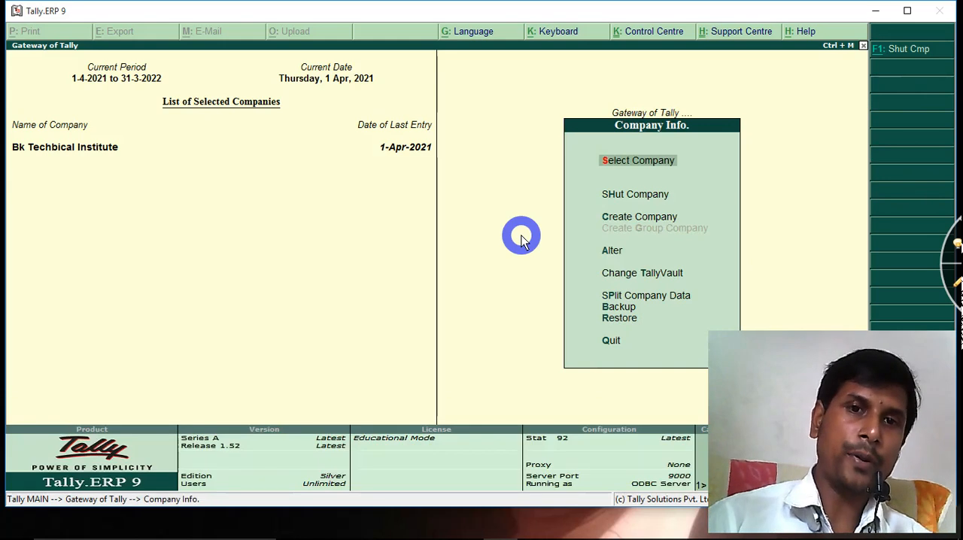
pyautogui.press('Down')
pyautogui.press('Down')
pyautogui.press('Down')
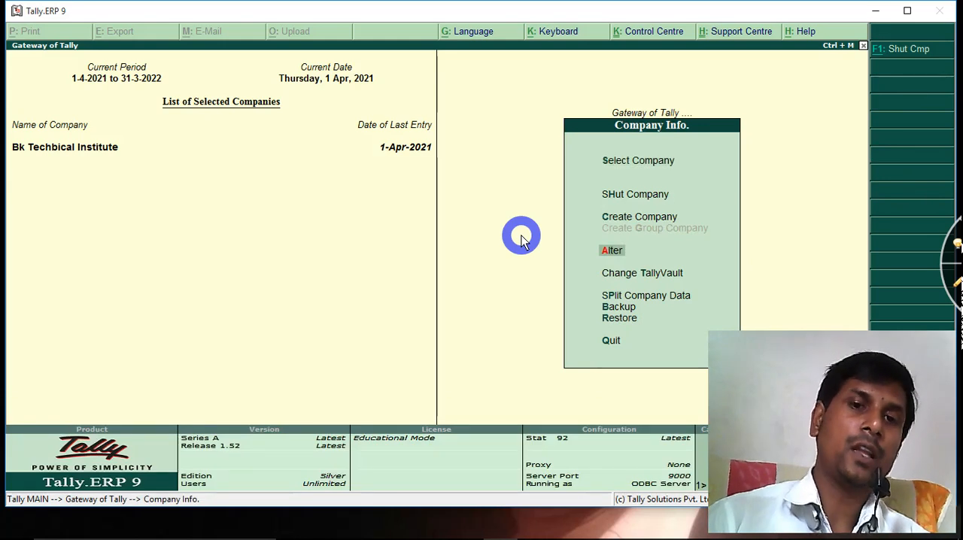
pyautogui.press('Return')
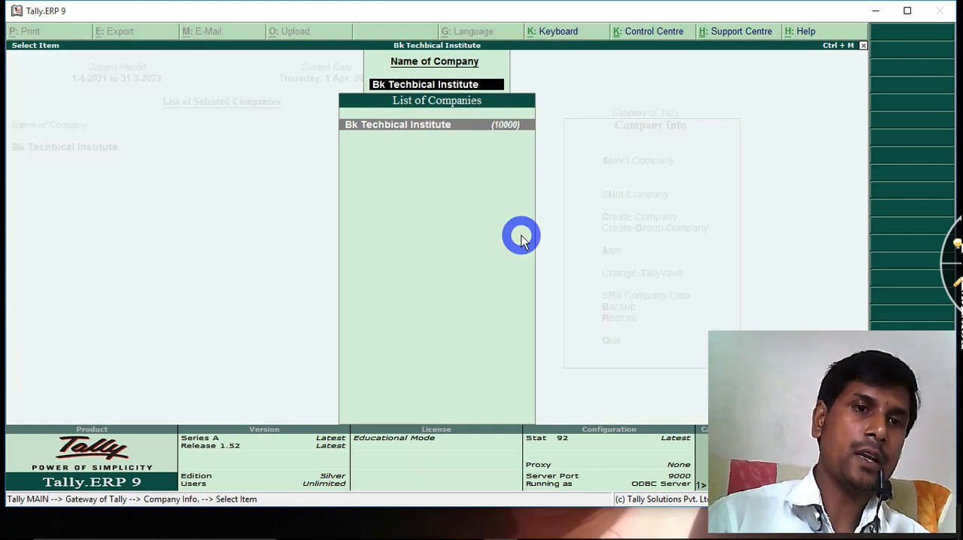
pyautogui.press('Return')
# Change what the company maintains to Accounts with Inventory
pyautogui.press('Return')
pyautogui.press('Return')
pyautogui.press('Return')
pyautogui.press('Return')
pyautogui.press('Return')
pyautogui.press('Return')
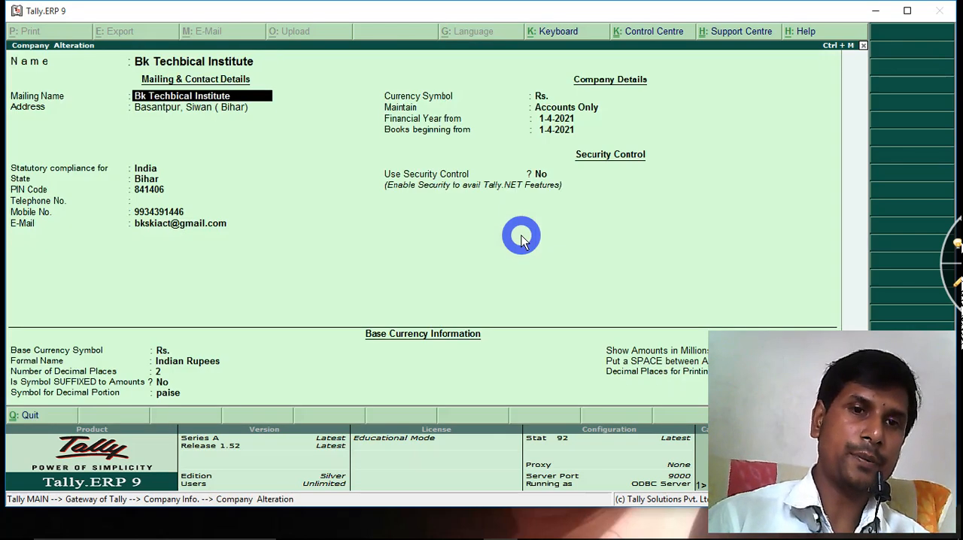
pyautogui.press('Return')
pyautogui.press('Return')
pyautogui.press('Return')
pyautogui.press('Return')
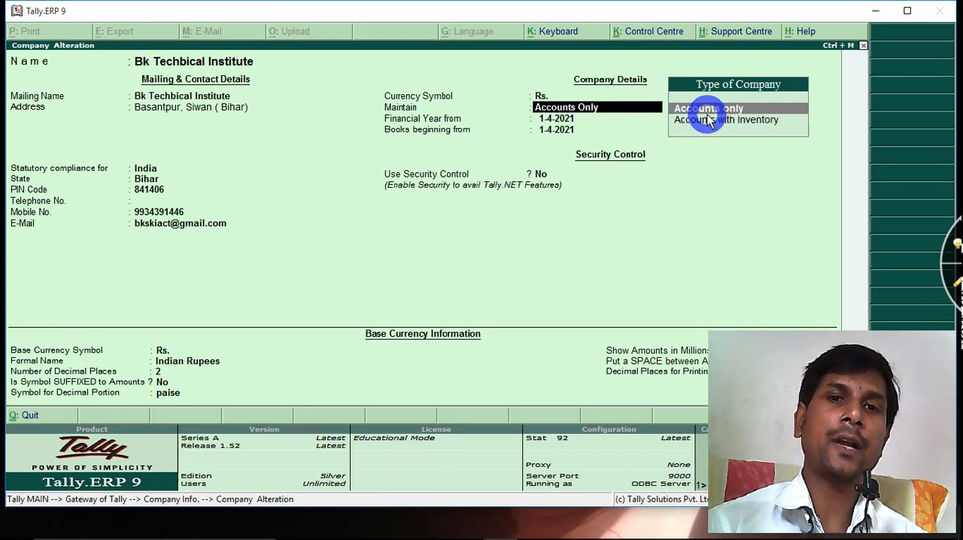
pyautogui.click(955, 284)
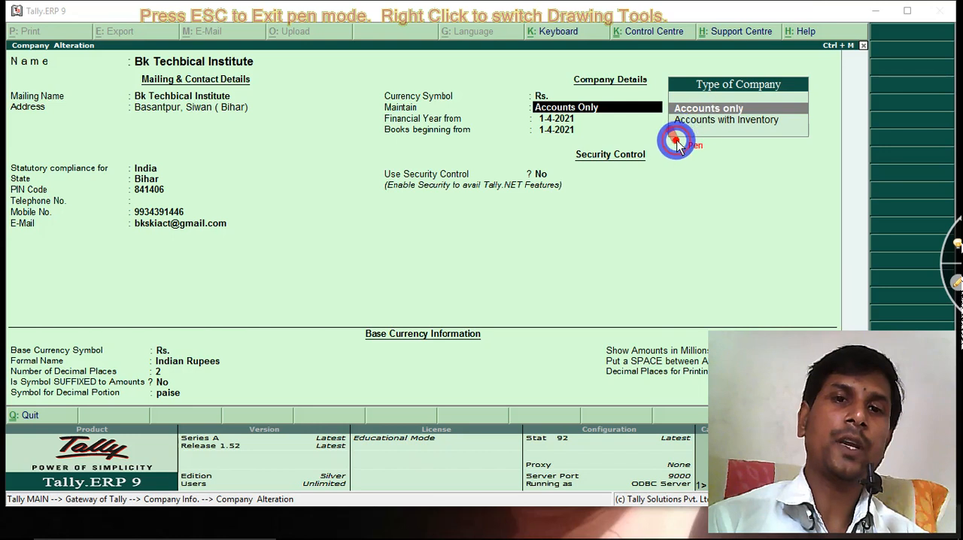
pyautogui.moveTo(676, 143); pyautogui.dragTo(707, 125)
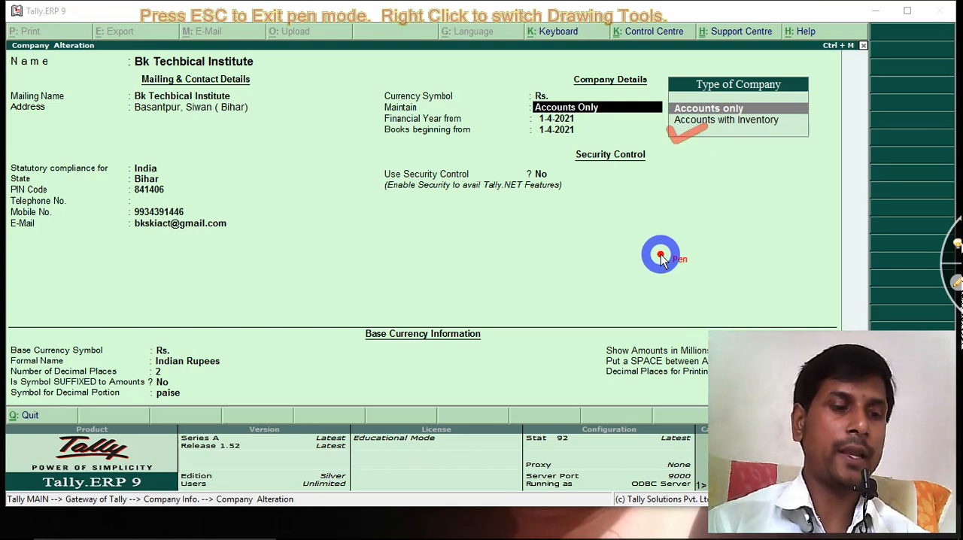
pyautogui.press('Escape')
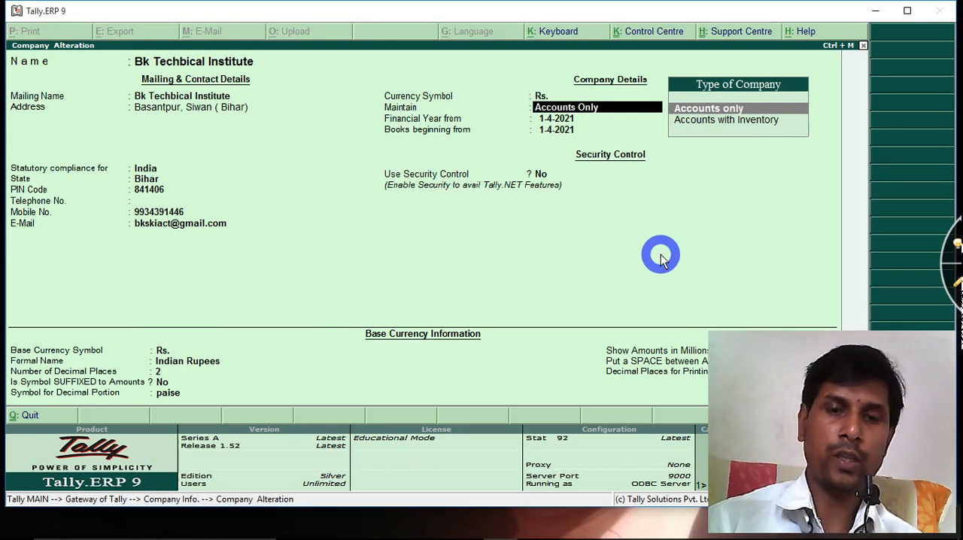
pyautogui.press('Down')
pyautogui.press('Return')
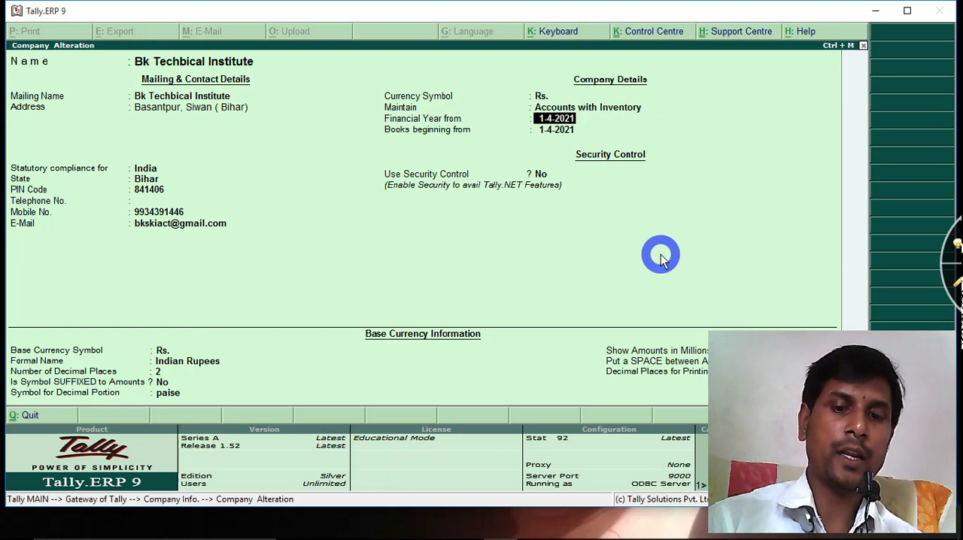
# Keep the remaining company details, save the alteration and return to the Gateway of Tally
pyautogui.press('Return')
pyautogui.press('Return')
pyautogui.press('Return')
pyautogui.press('Return')
pyautogui.press('Return')
pyautogui.press('Return')
pyautogui.press('Return')
pyautogui.press('Return')
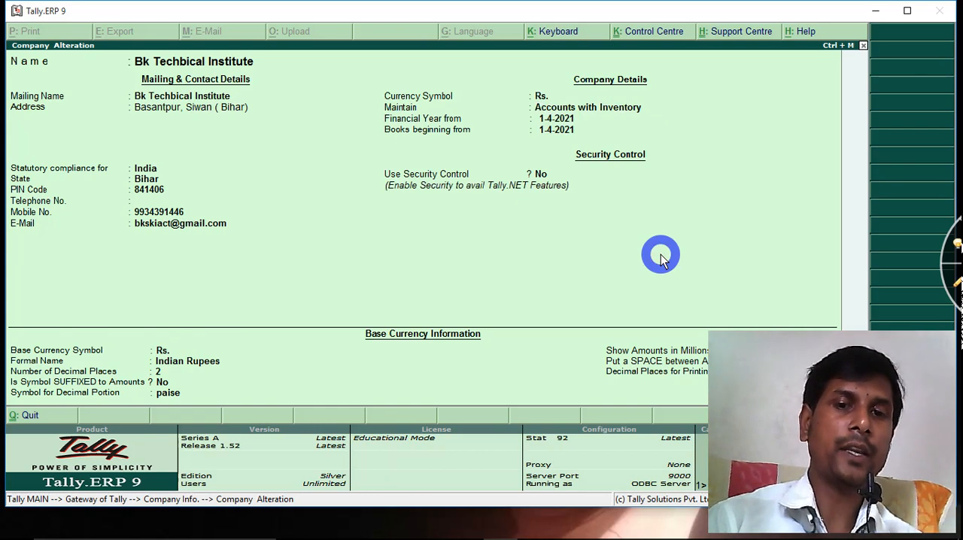
pyautogui.hotkey('ctrl', 'a')
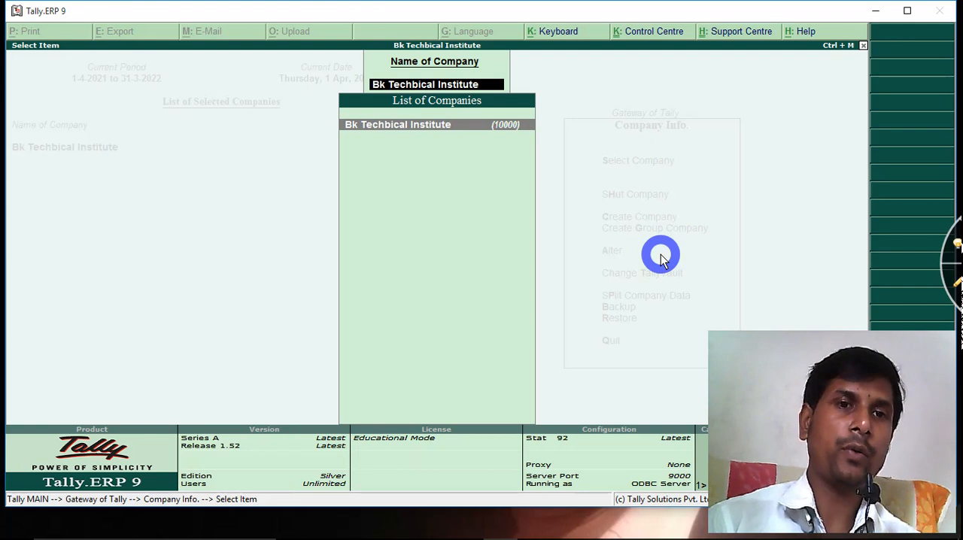
pyautogui.press('BackSpace')
pyautogui.press('Escape')
pyautogui.press('Escape')
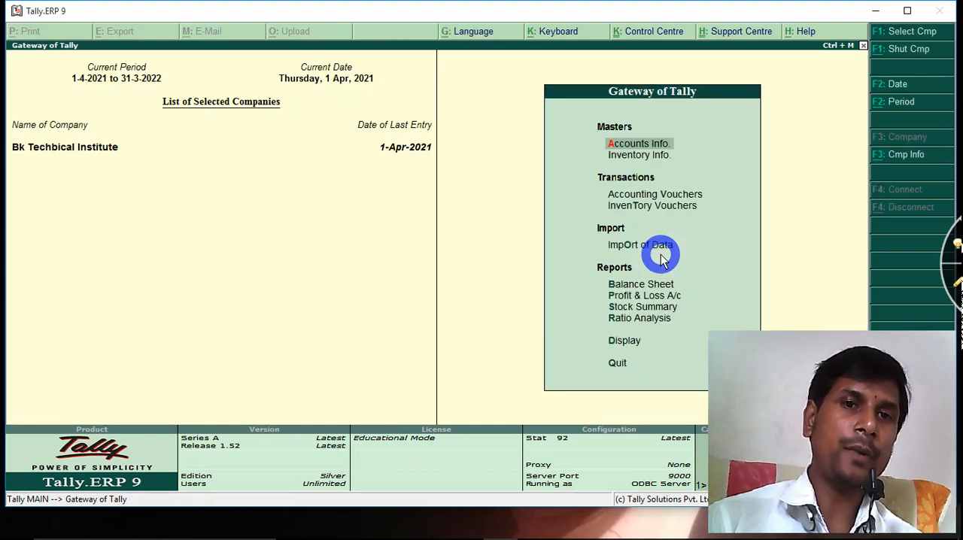
# Examine the Inventory Info. entry under Masters and the inventory options it contains
pyautogui.click(956, 284)
pyautogui.moveTo(604, 166); pyautogui.dragTo(684, 167)
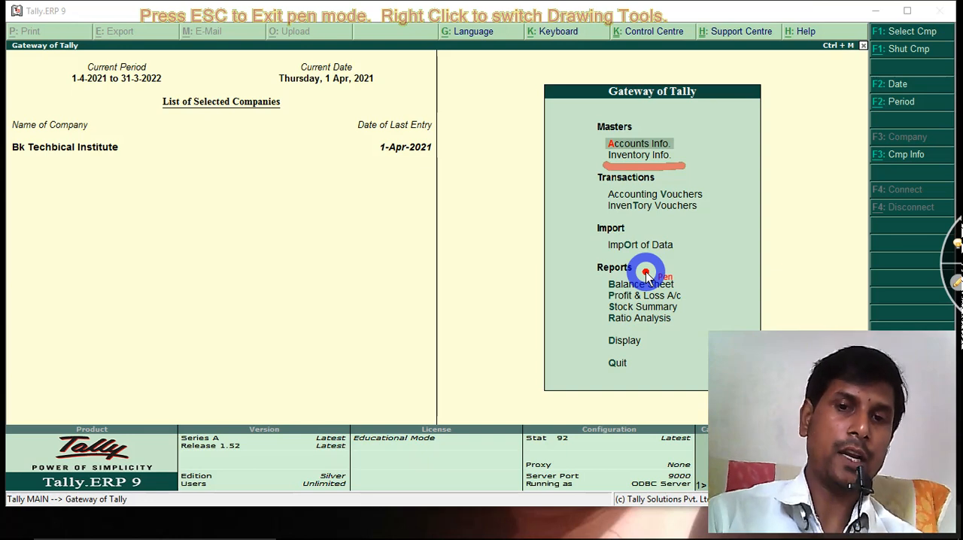
pyautogui.press('Escape')
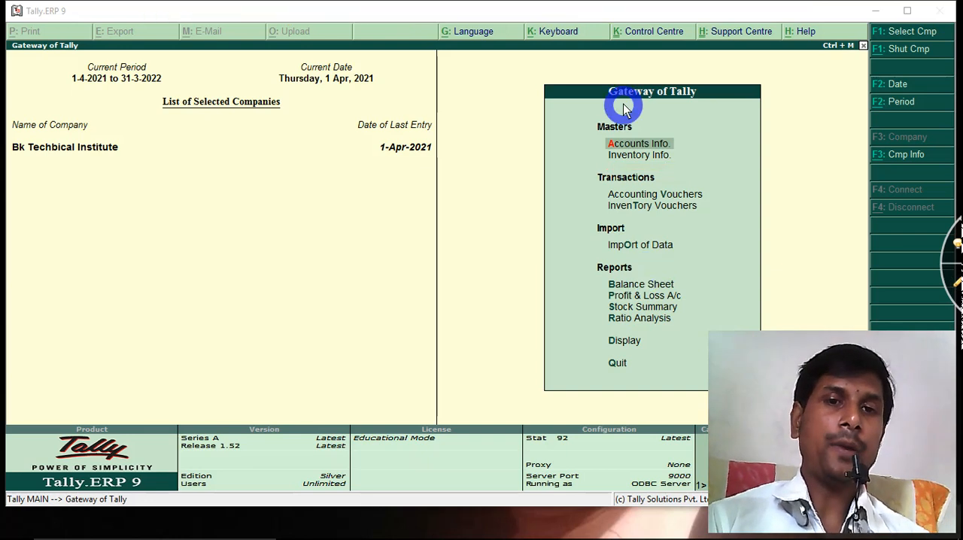
pyautogui.click(630, 159)
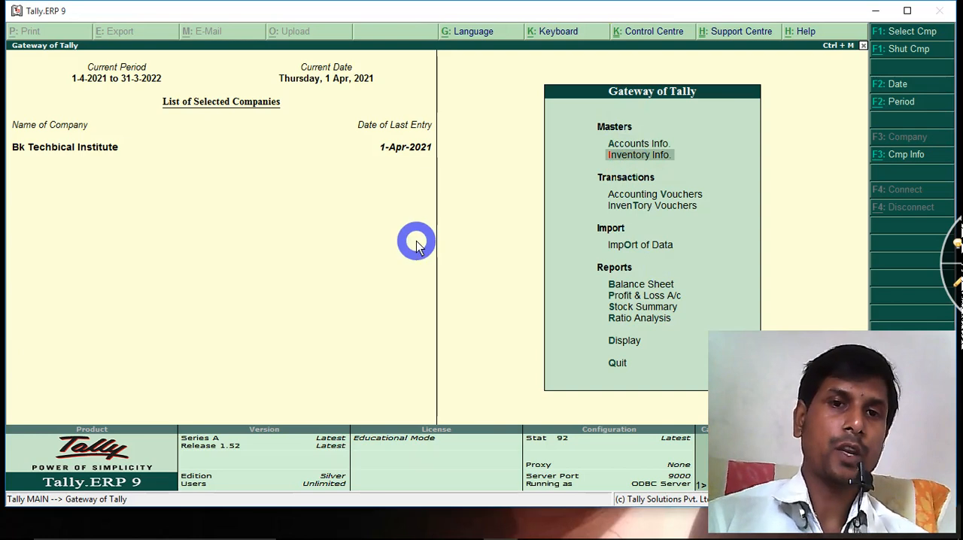
pyautogui.press('Return')
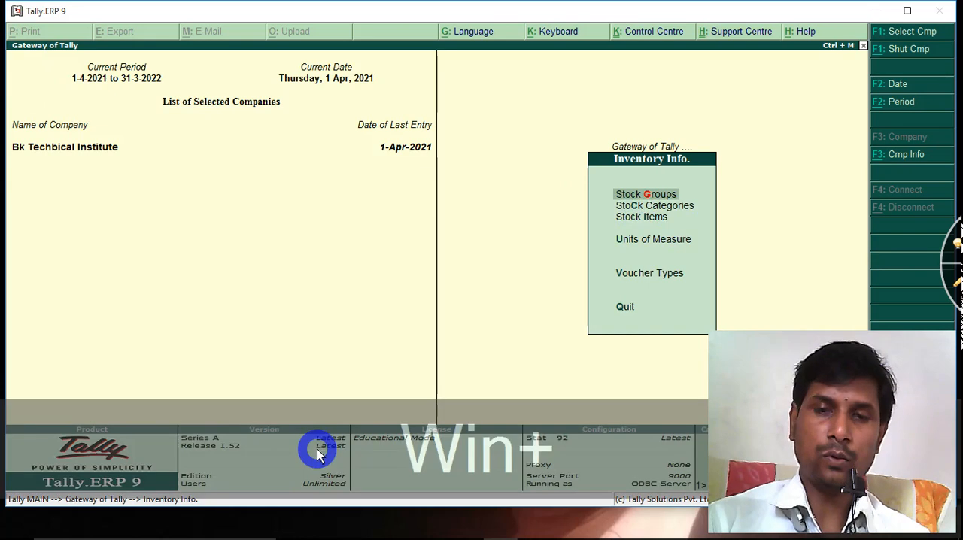
pyautogui.press('super+KP_Add')
pyautogui.press('super+KP_Add')
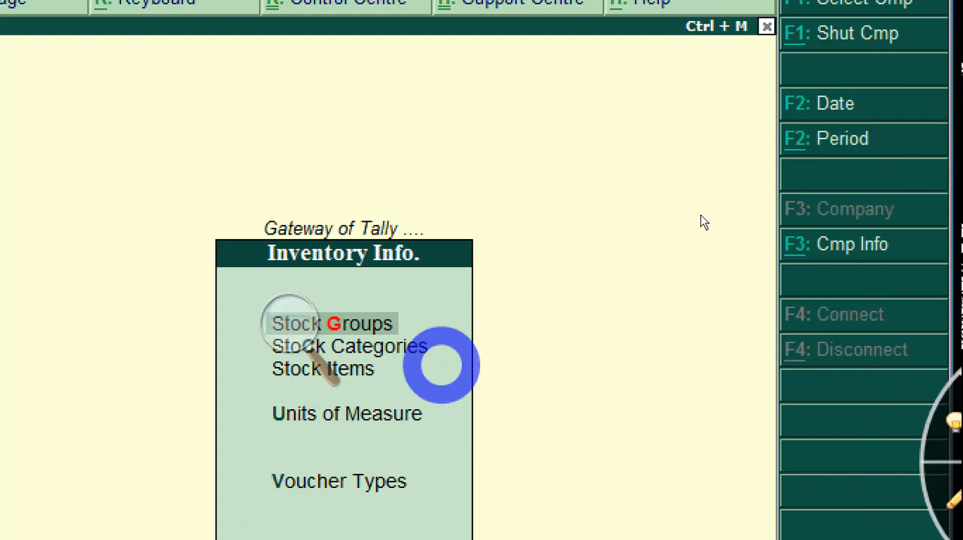
pyautogui.press('Escape')
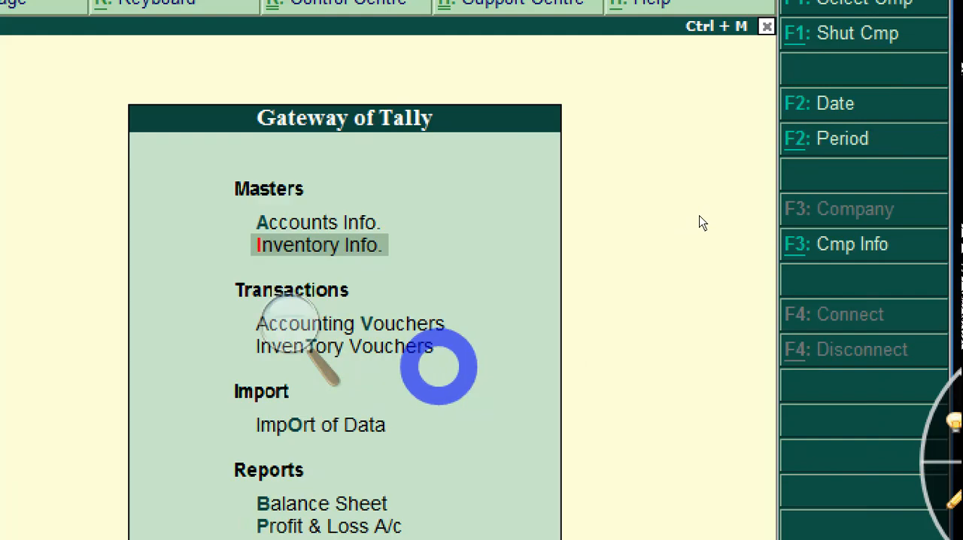
pyautogui.press('super+minus')
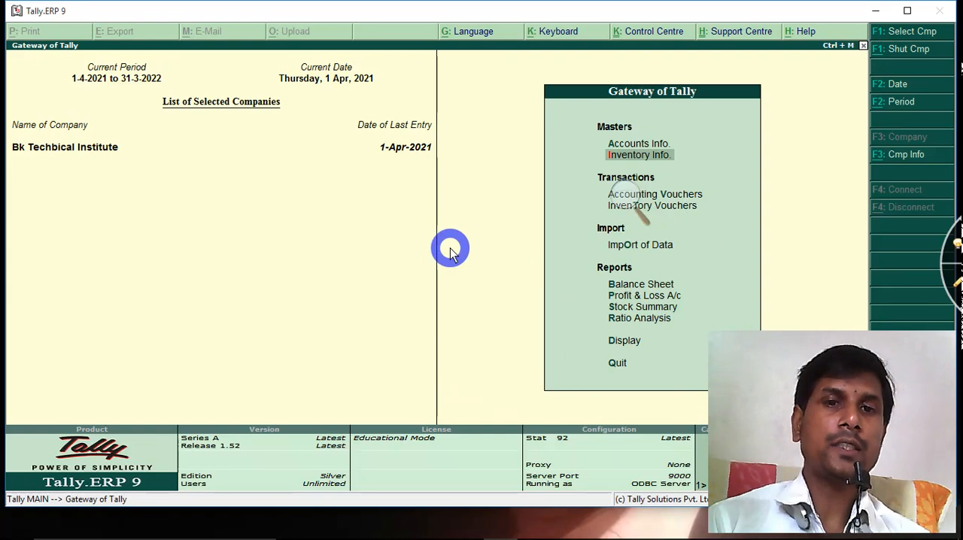
pyautogui.click(637, 213)
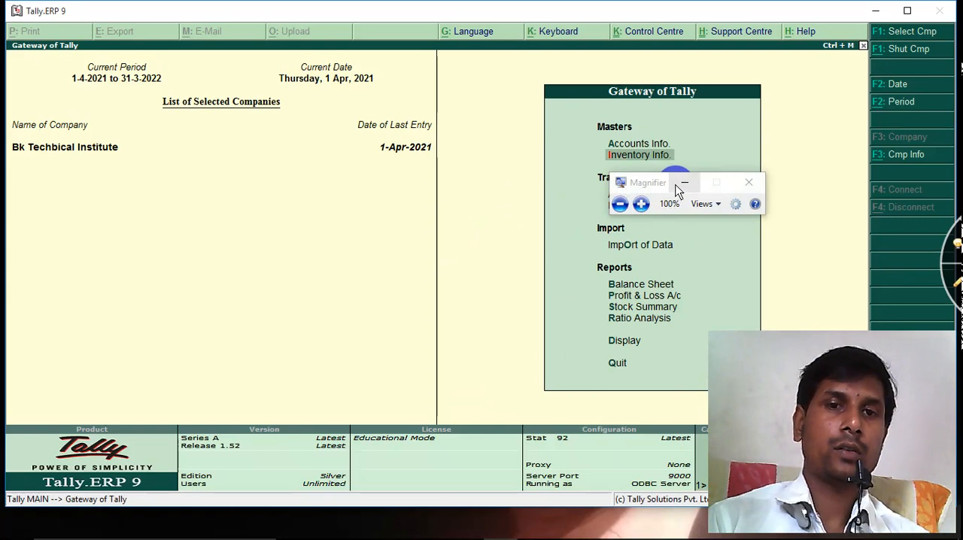
pyautogui.click(683, 183)
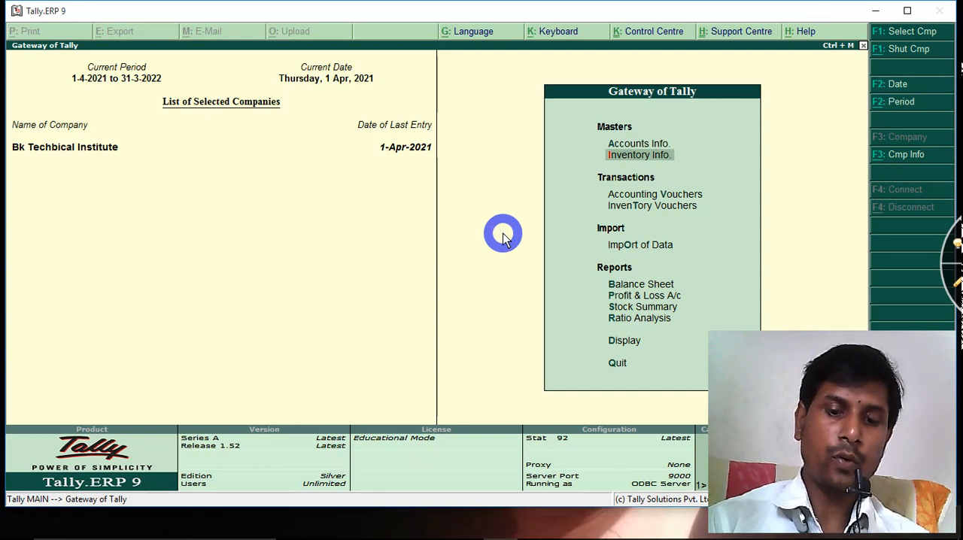
# Create a single stock group named Computer under Primary, with adding of item quantities set to No
pyautogui.press('Return')
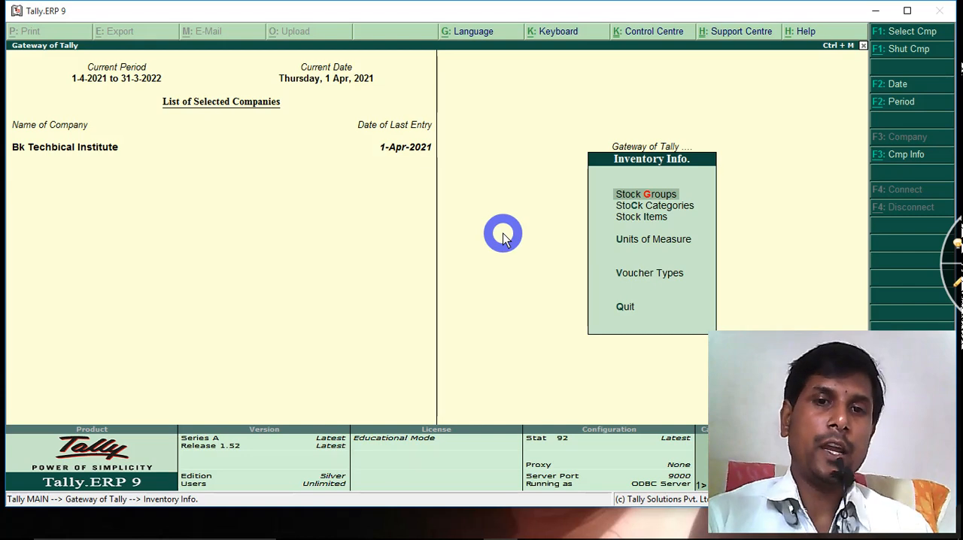
pyautogui.press('Return')
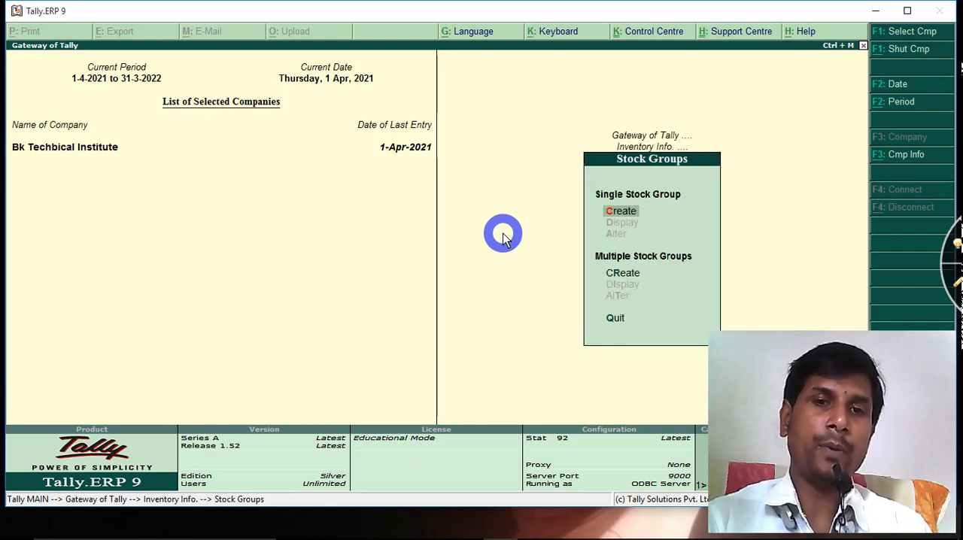
pyautogui.press('Return')
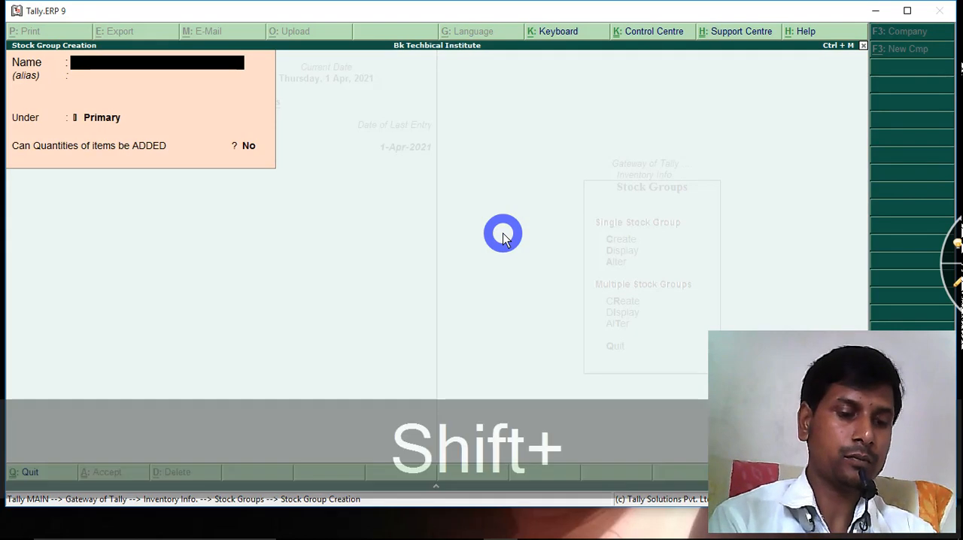
pyautogui.write('Computer')
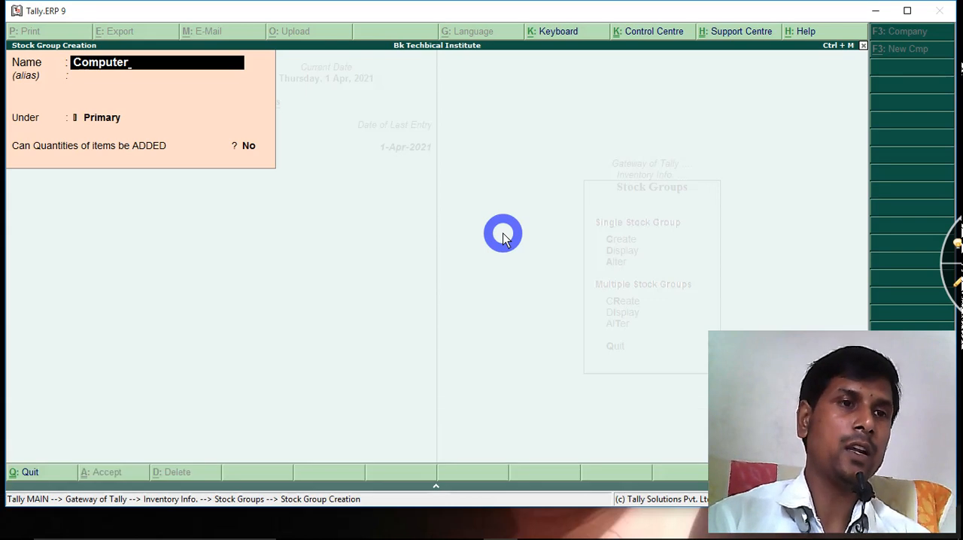
pyautogui.press('Return')
pyautogui.press('Return')
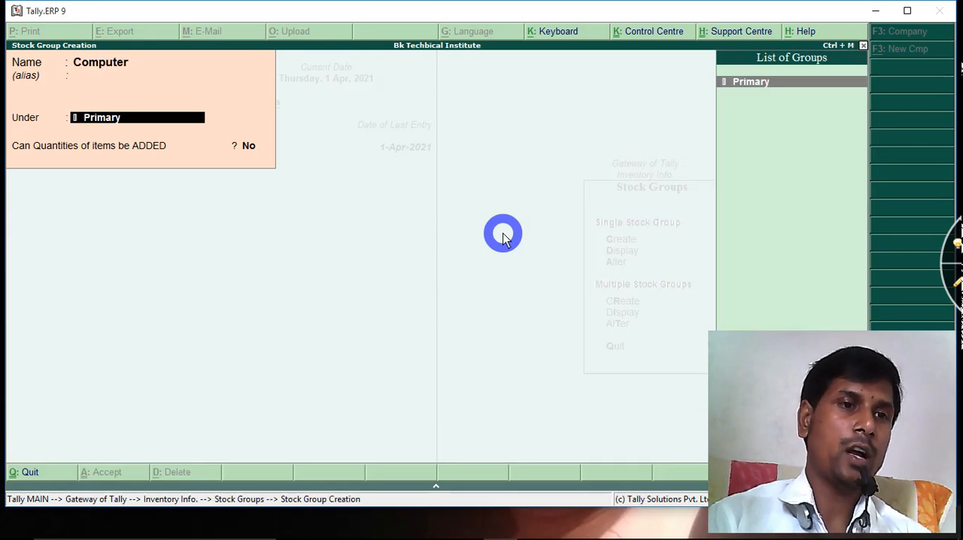
pyautogui.press('Return')
pyautogui.press('Return')
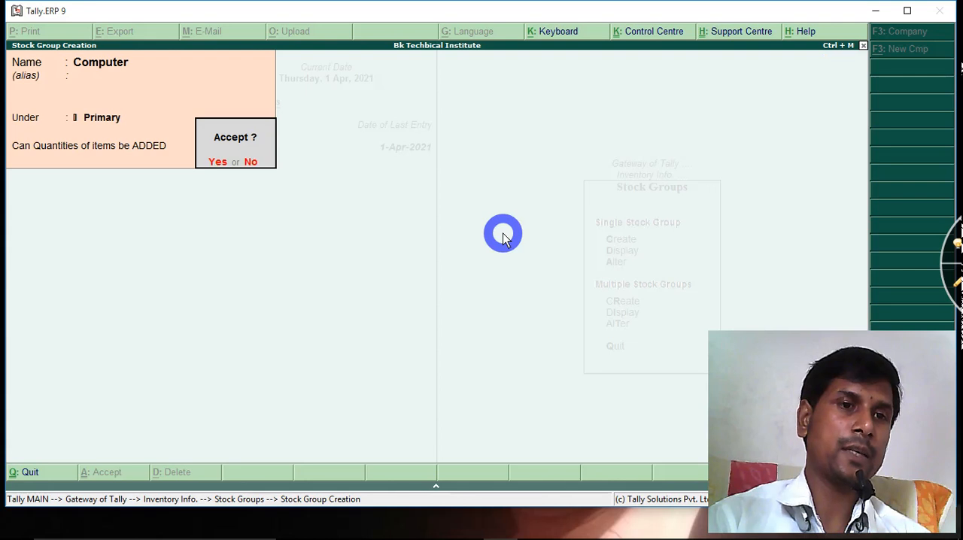
pyautogui.press('Return')
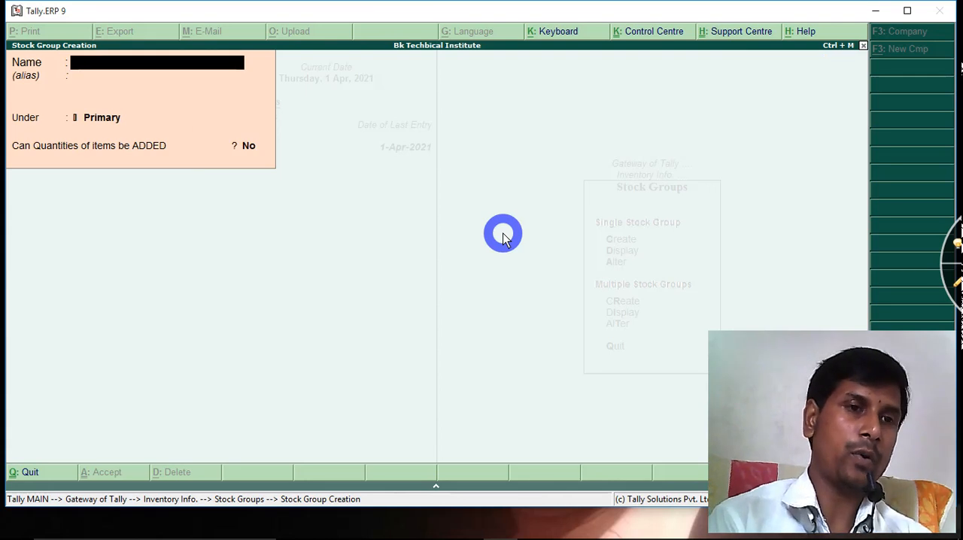
# Create a single stock group named Mobile under Primary, with adding of item quantities set to No, and leave group creation
pyautogui.write('Mobile')
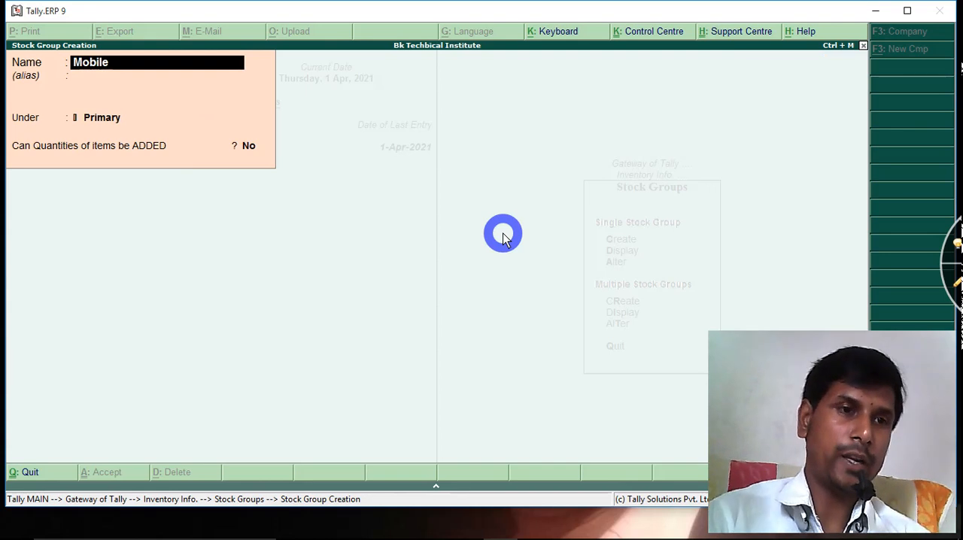
pyautogui.press('Return')
pyautogui.press('Return')
pyautogui.press('Return')
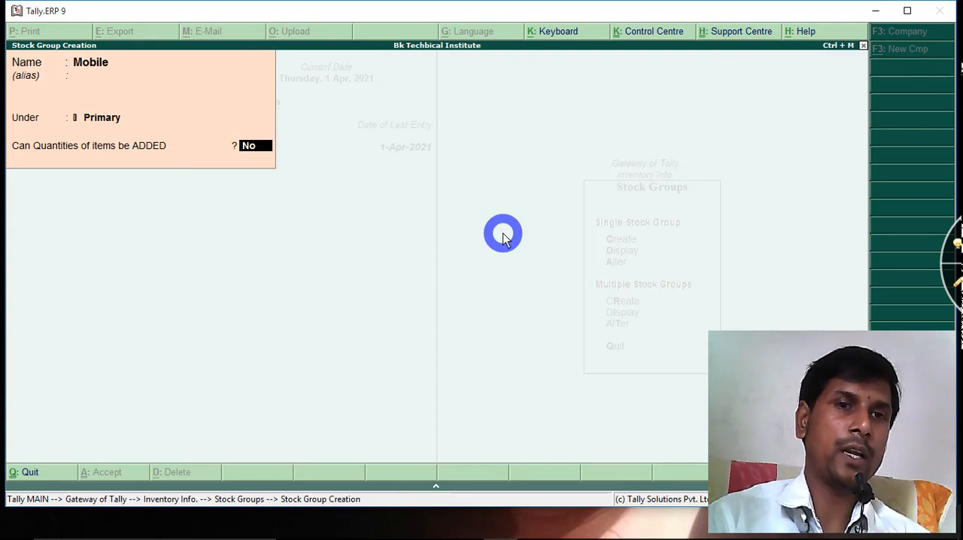
pyautogui.press('Return')
pyautogui.press('Return')
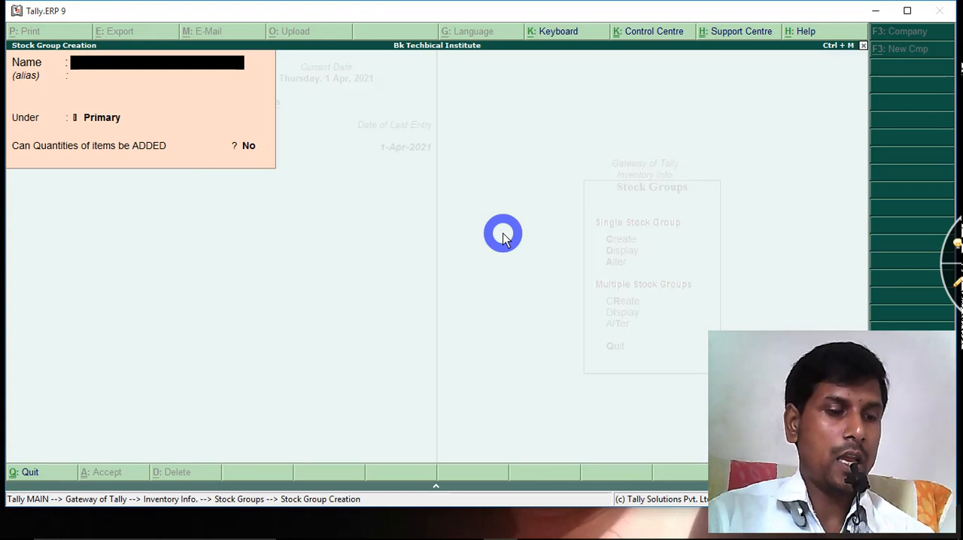
pyautogui.press('Escape')
pyautogui.press('Return')
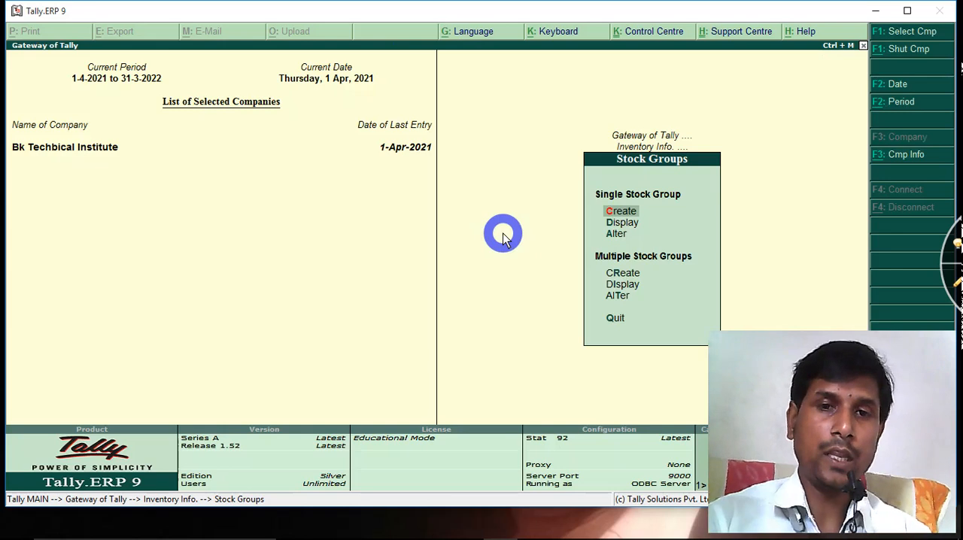
# Display the list of single stock groups to check which ones exist, and return to the Stock Groups options
pyautogui.press('Down')
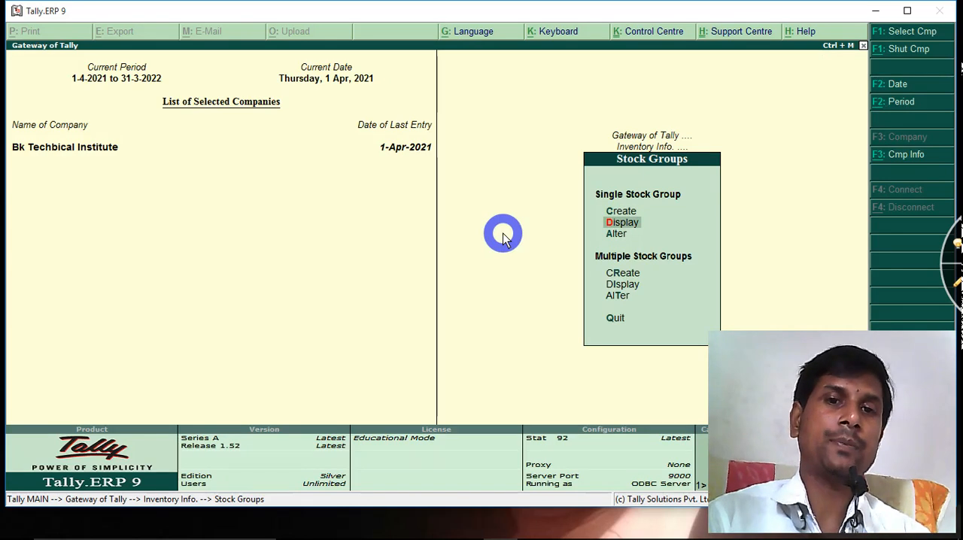
pyautogui.press('Return')
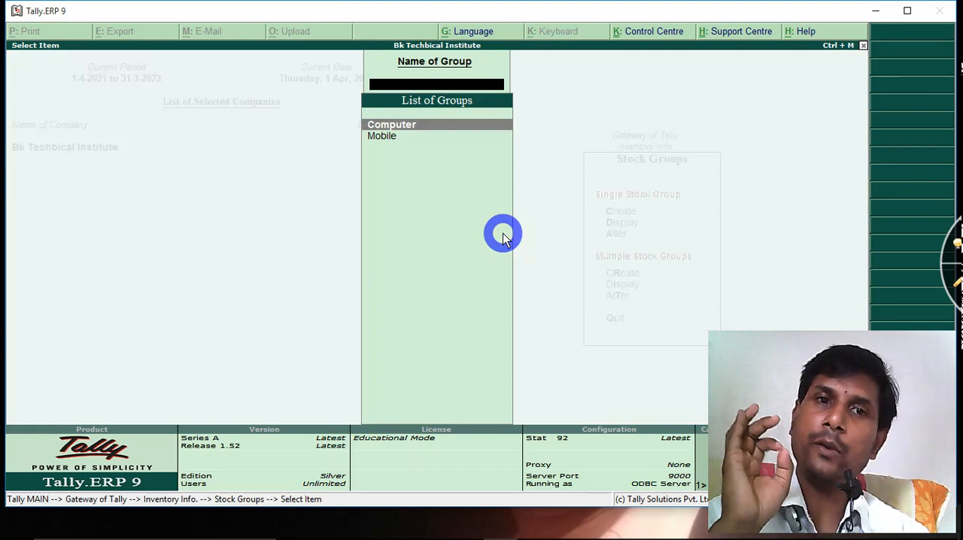
pyautogui.press('Escape')
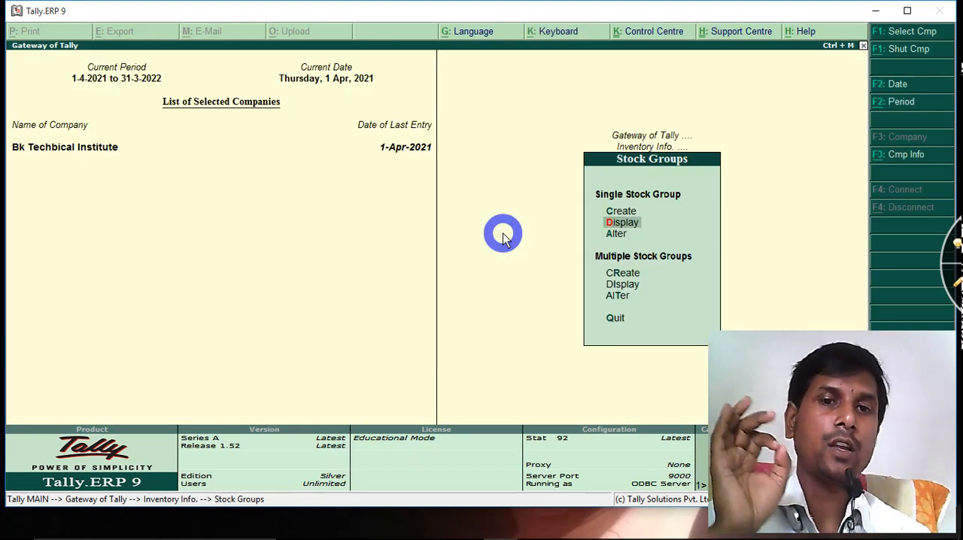
# Open the Computer stock group for alteration, call up its deletion, and cancel out without deleting it
pyautogui.press('Down')
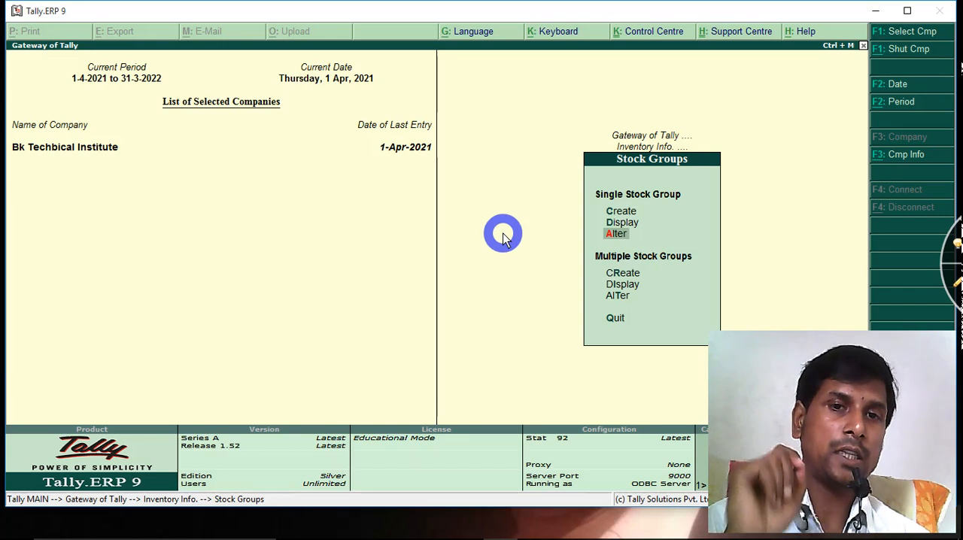
pyautogui.press('Return')
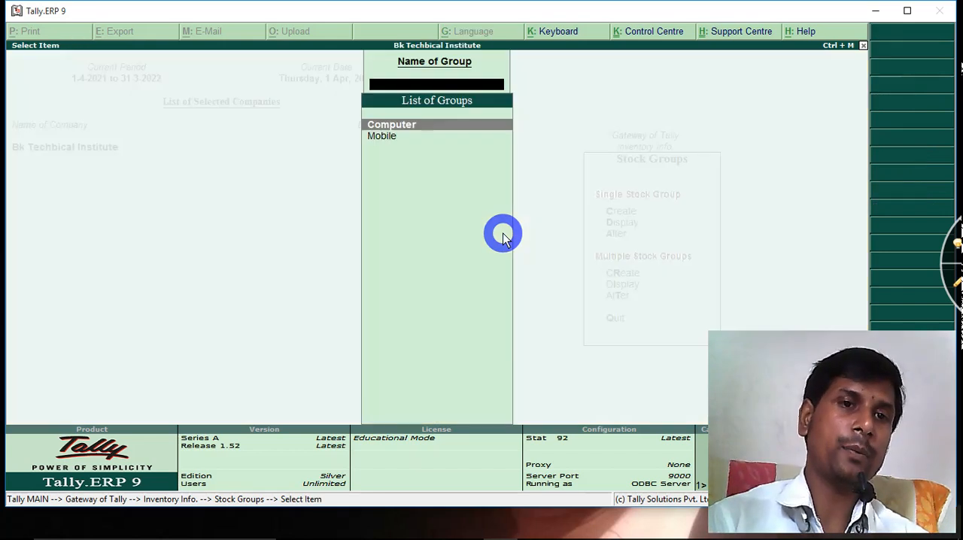
pyautogui.press('Return')
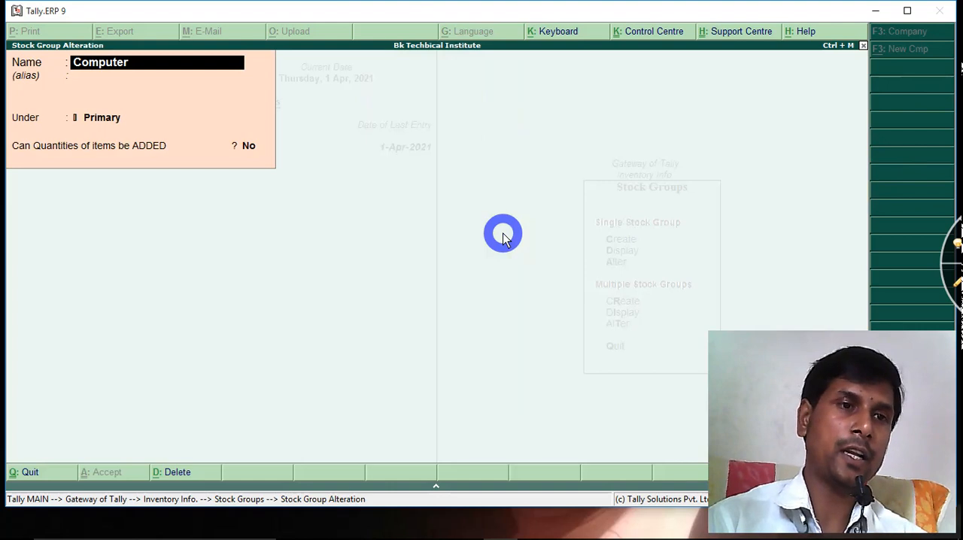
pyautogui.hotkey('alt', 'd')
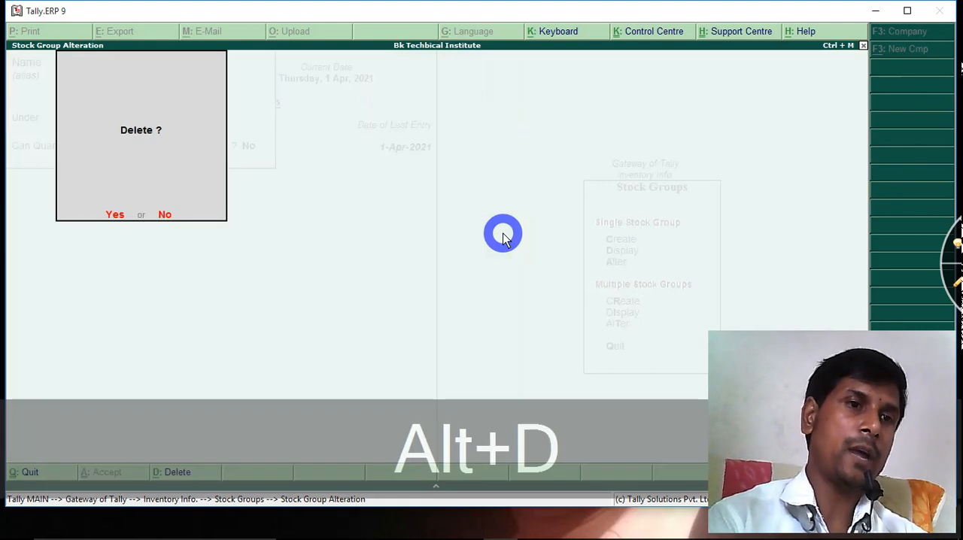
pyautogui.press('Escape')
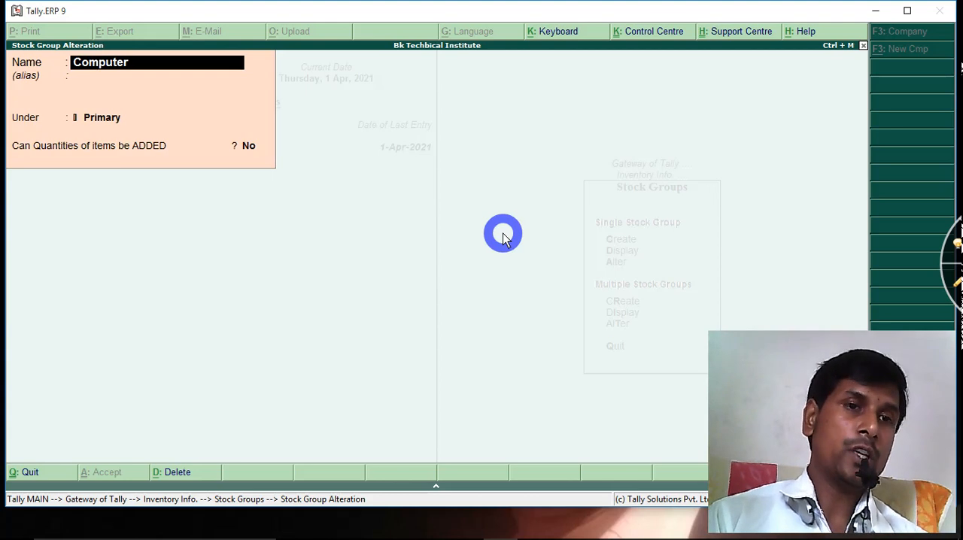
pyautogui.press('Escape')
pyautogui.press('y')
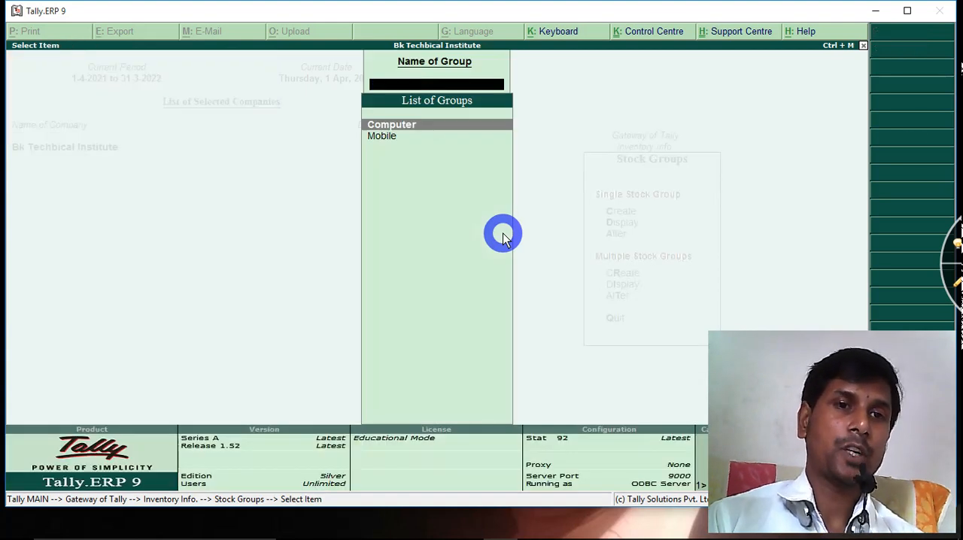
pyautogui.press('Escape')
pyautogui.press('Escape')
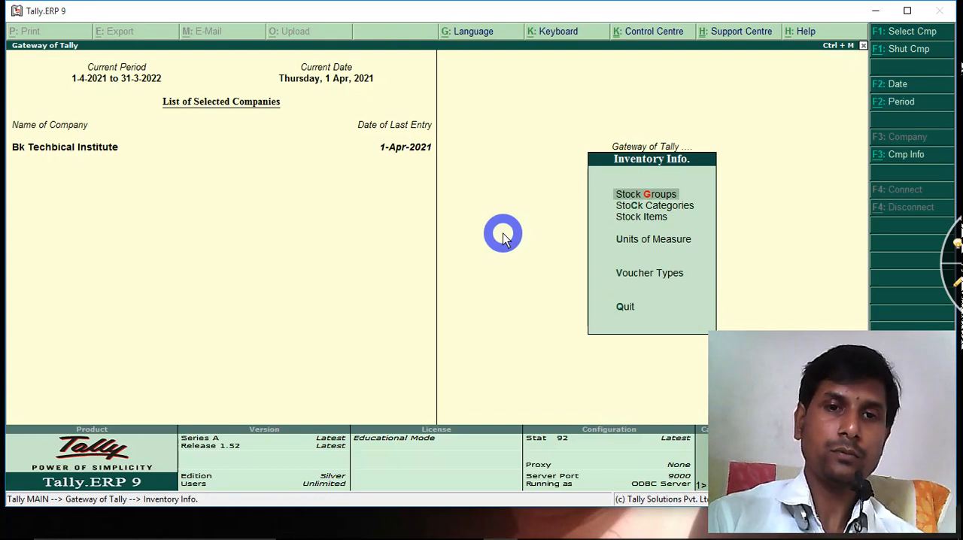
# Start a new single stock category under Inventory Info. and name it 17" Lg Monitor
pyautogui.press('Down')
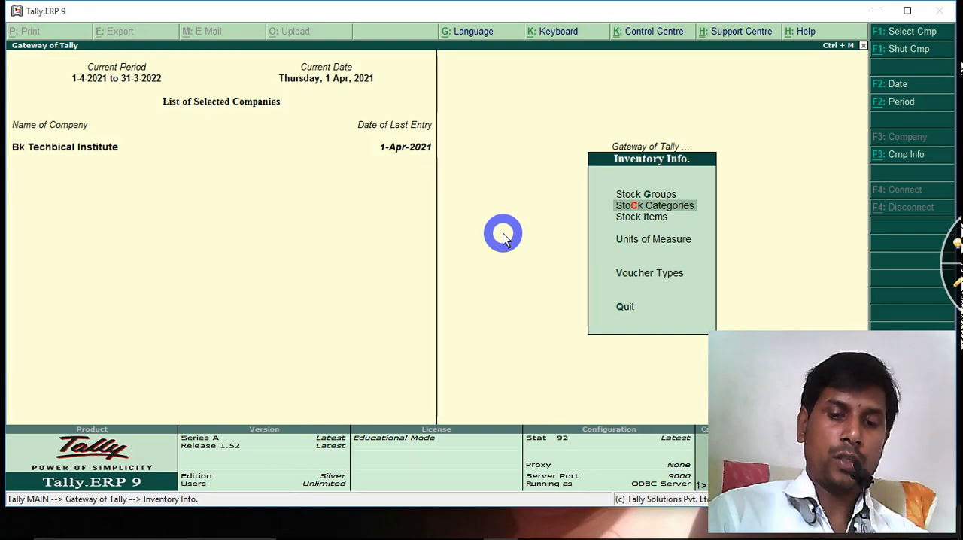
pyautogui.press('Return')
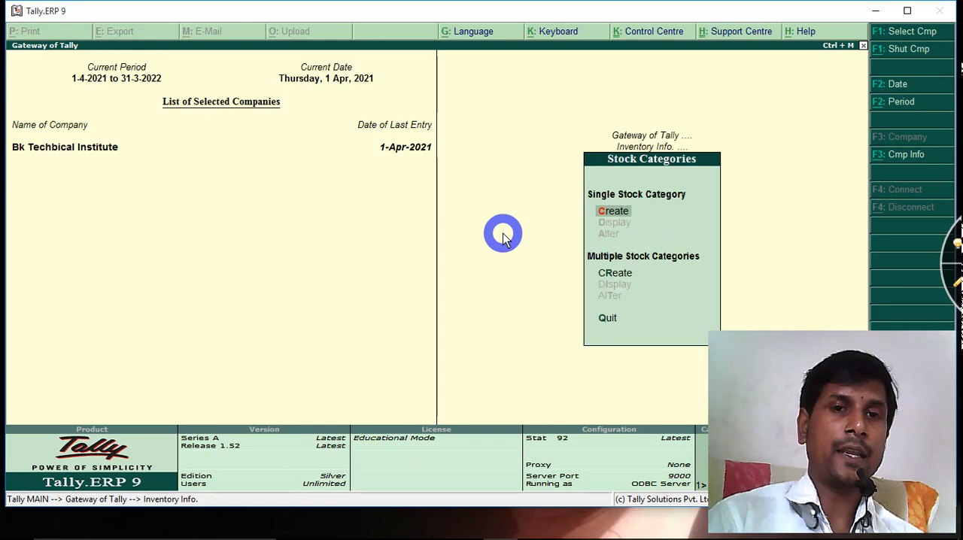
pyautogui.press('Return')
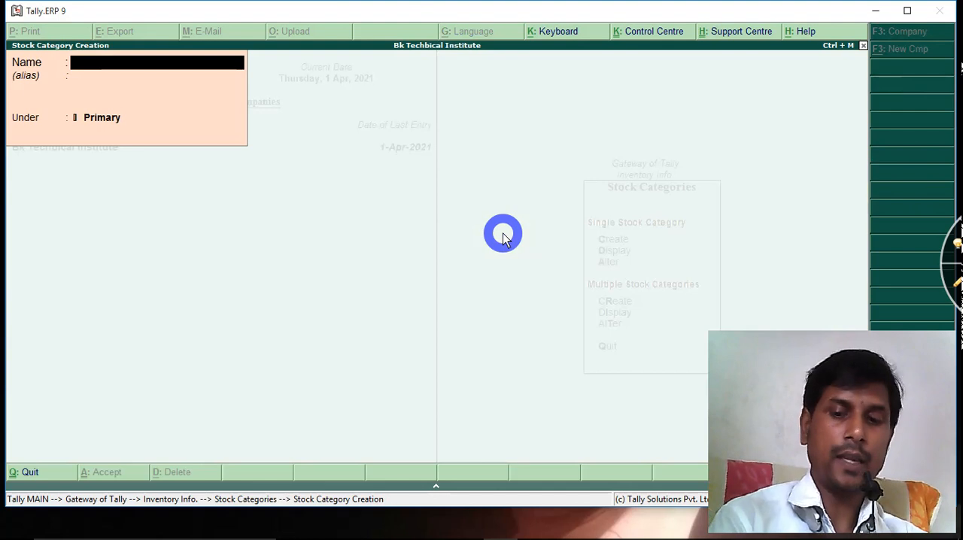
pyautogui.write('17')
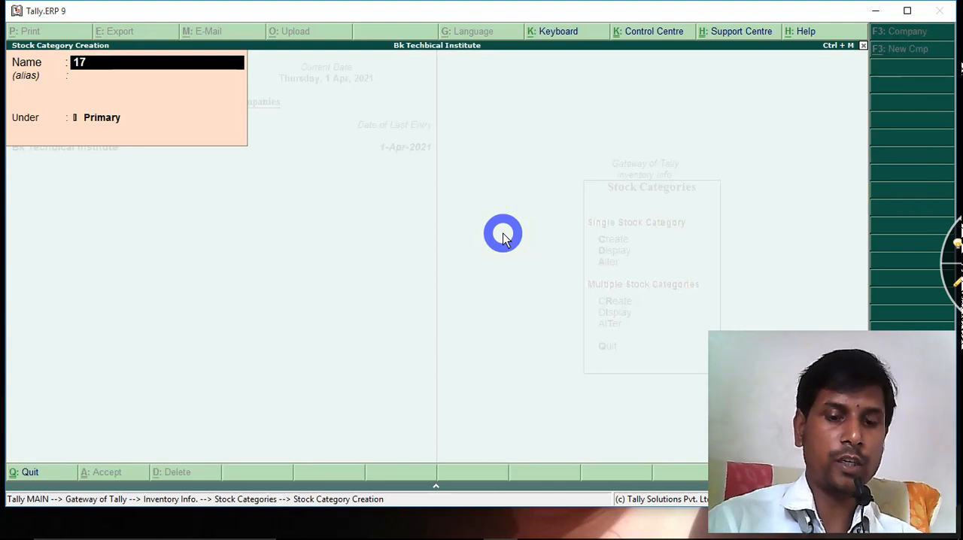
pyautogui.write('@')
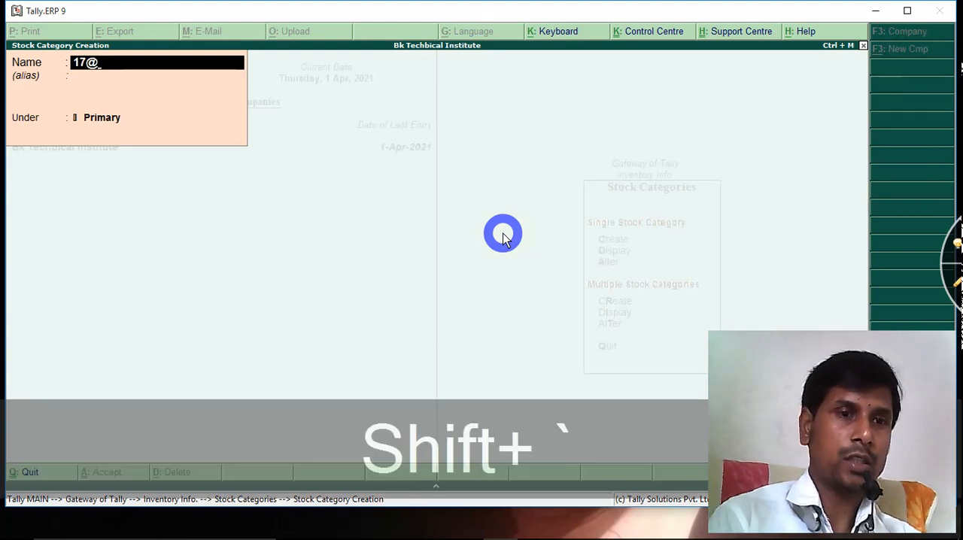
pyautogui.press('BackSpace')
pyautogui.write('"')
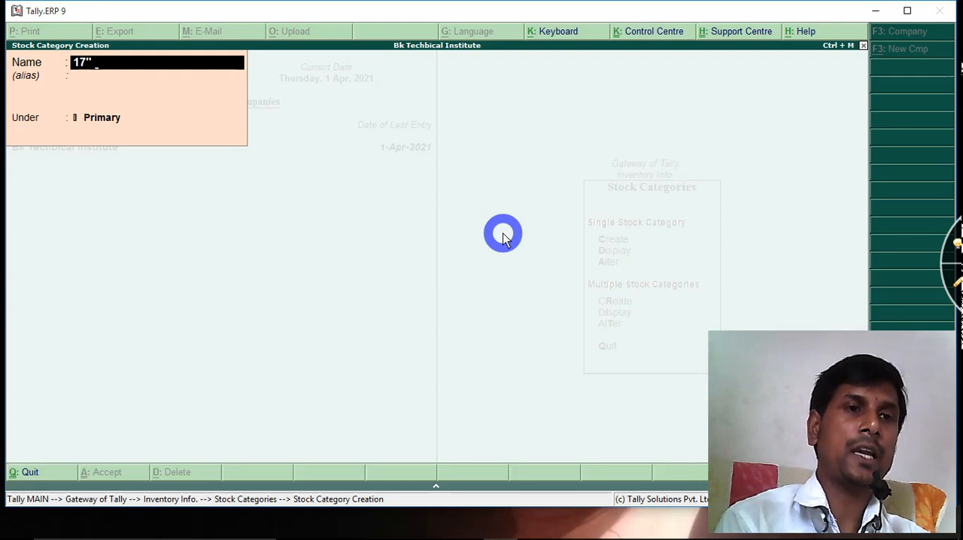
pyautogui.write('Lg')
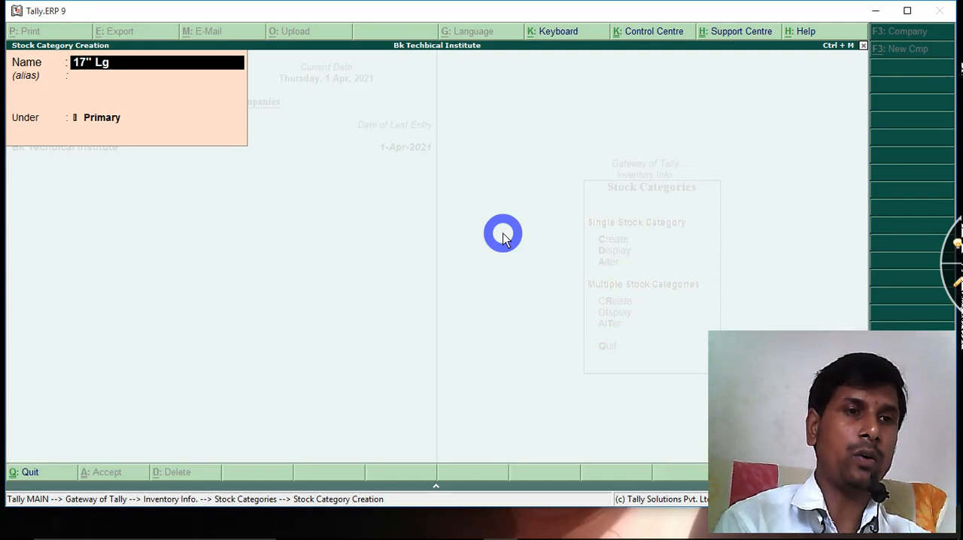
pyautogui.write(' Mon')
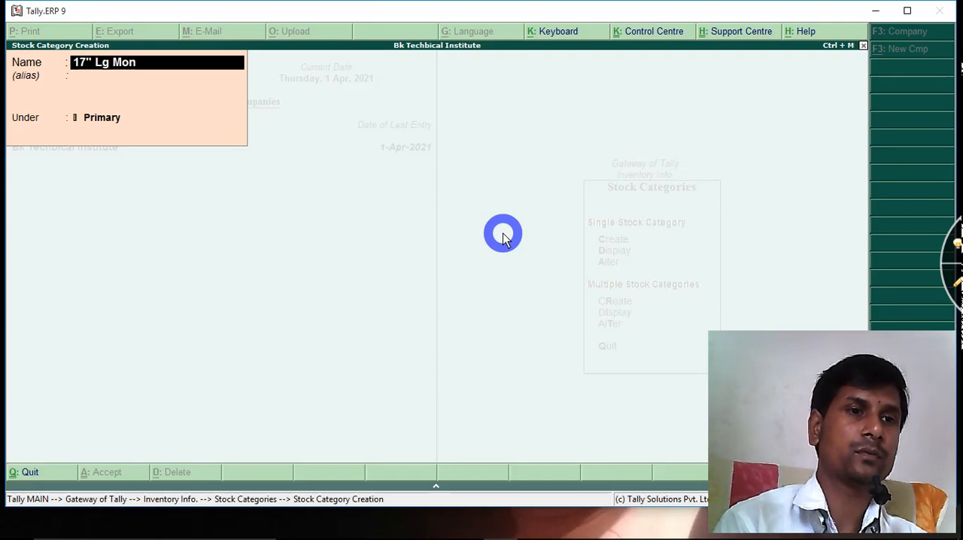
pyautogui.write('itor')
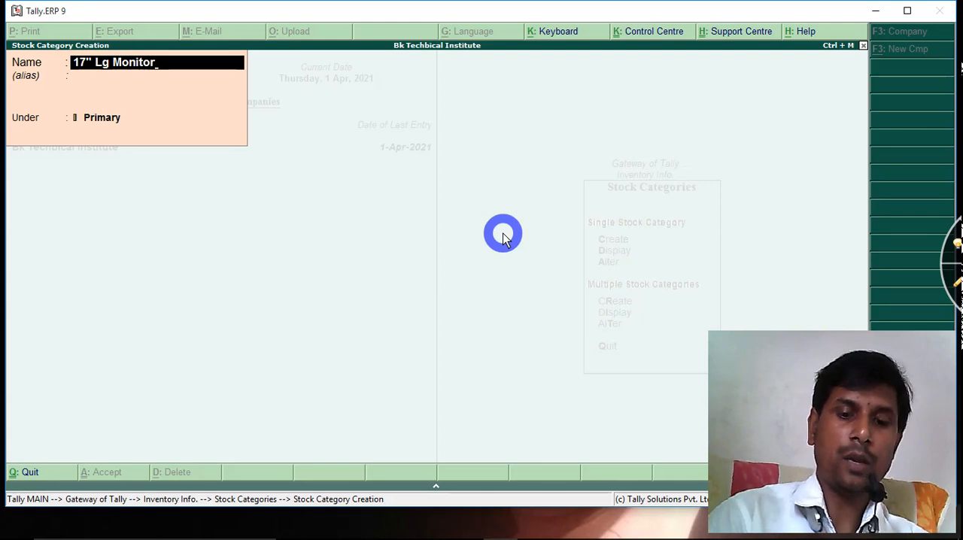
# Keep the new stock category under Primary without an alias, save it and return to Inventory Info
pyautogui.press('Return')
pyautogui.press('Return')
pyautogui.press('Return')
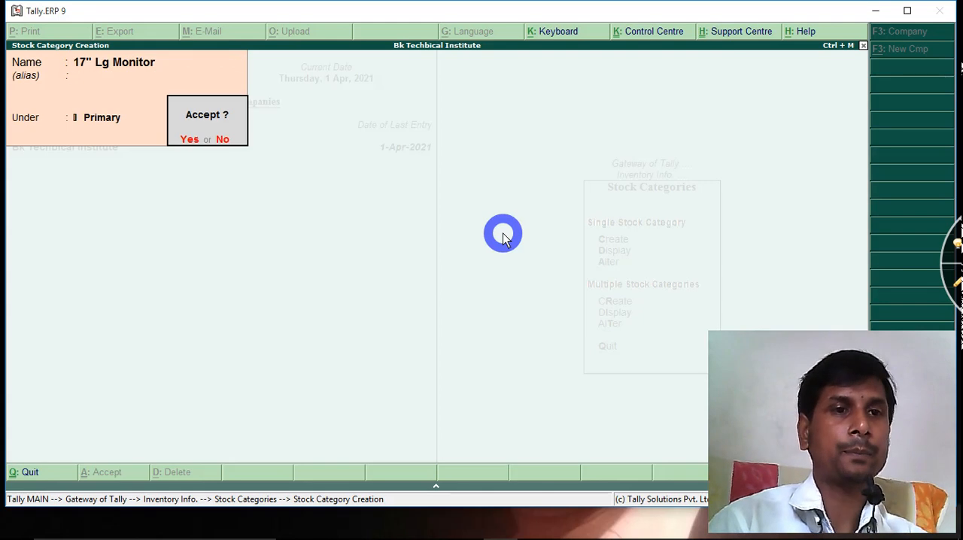
pyautogui.press('Return')
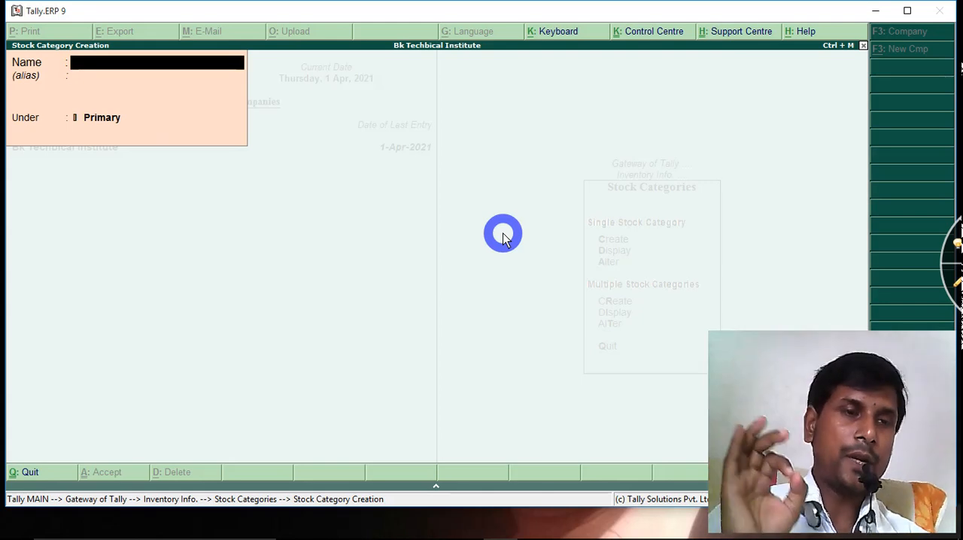
pyautogui.press('Escape')
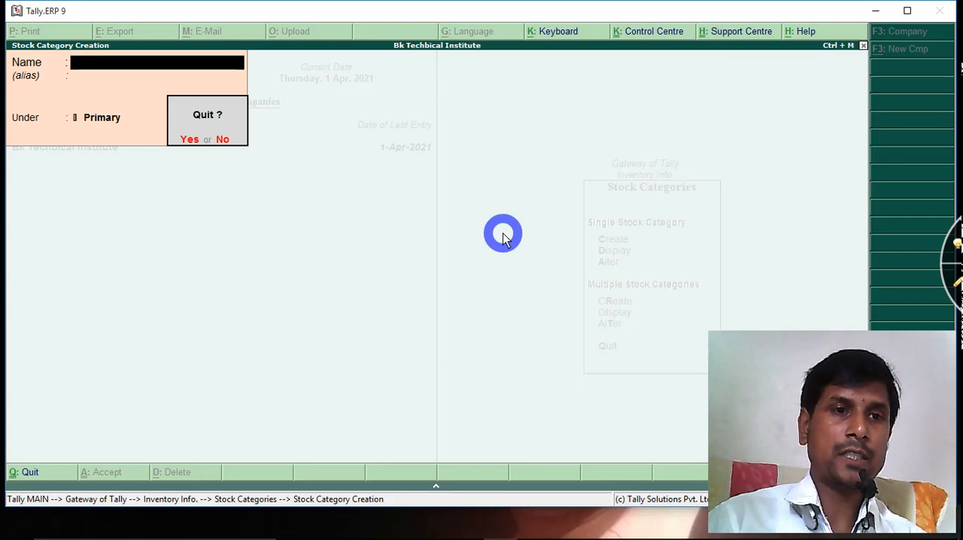
pyautogui.press('Return')
pyautogui.press('Escape')
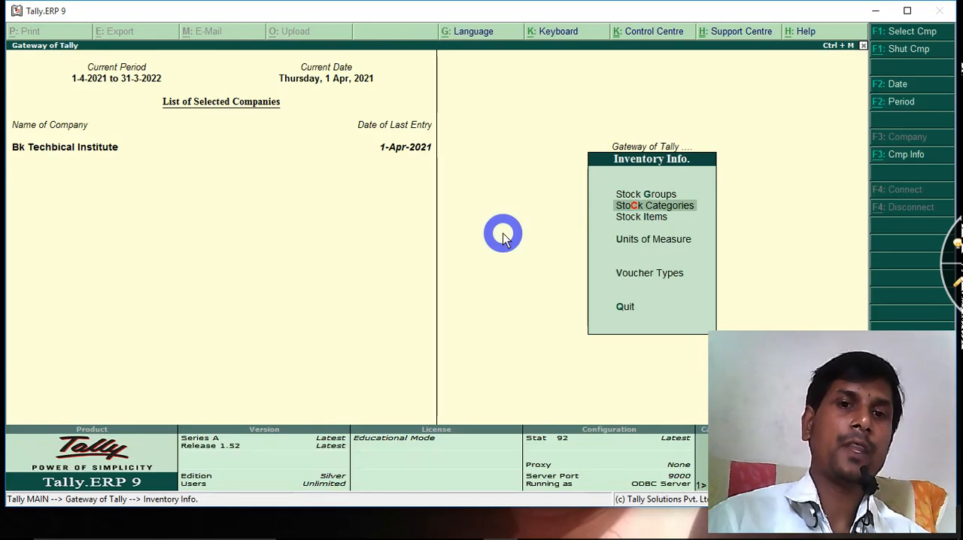
# Start a new simple unit of measure under Inventory Info. and set its symbol to PC
pyautogui.press('Down')
pyautogui.press('Down')
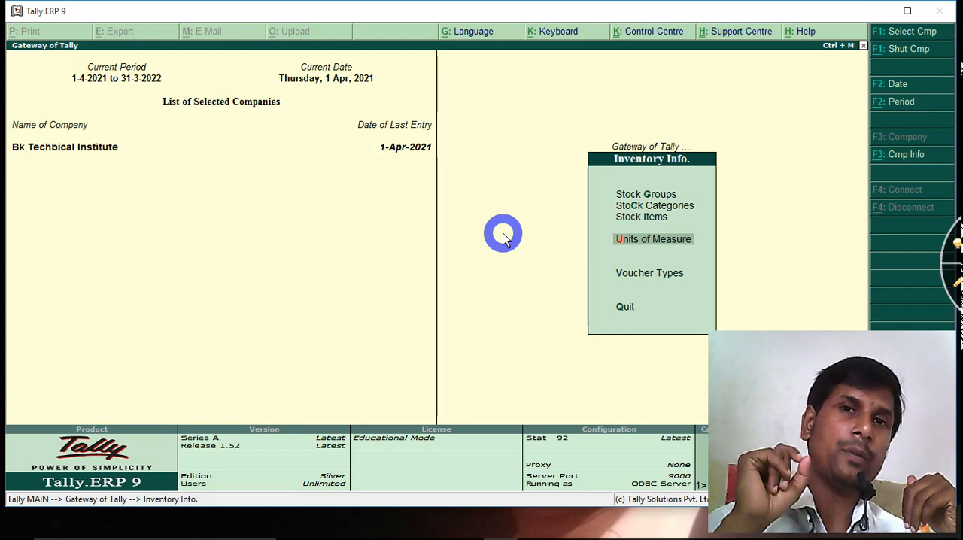
pyautogui.press('Return')
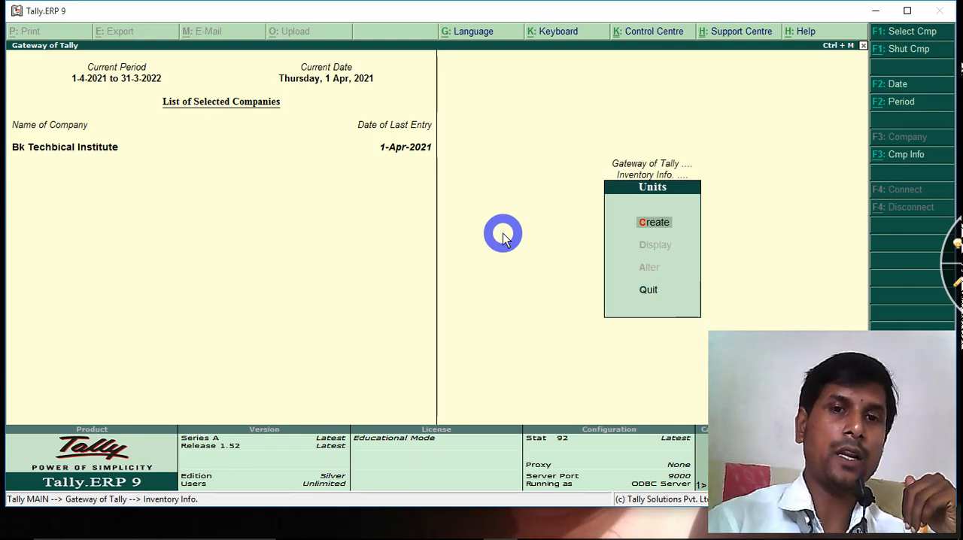
pyautogui.press('Return')
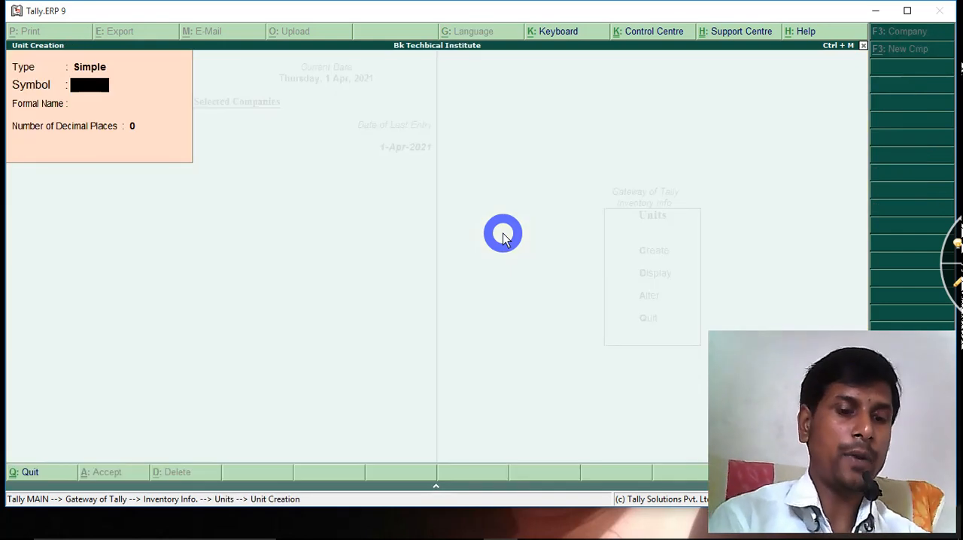
pyautogui.write('p')
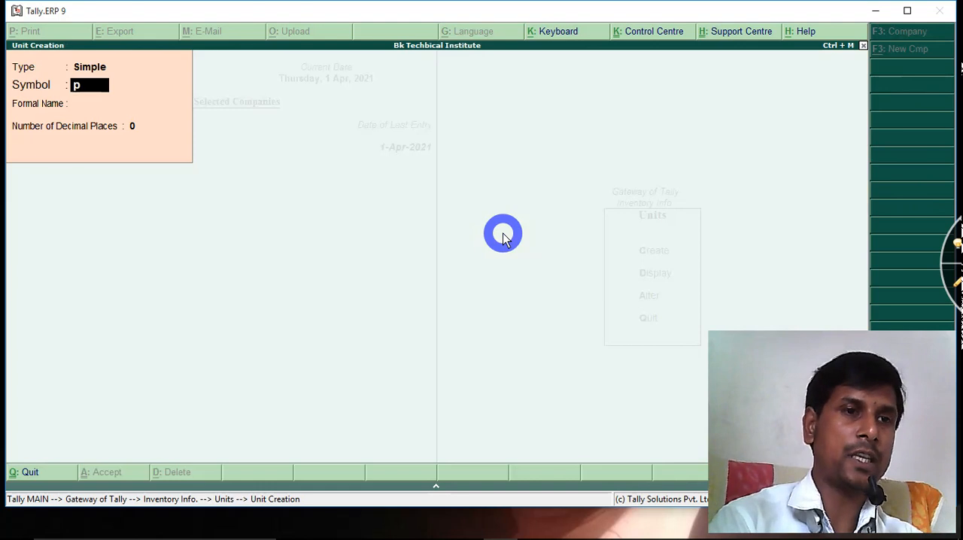
pyautogui.press('BackSpace')
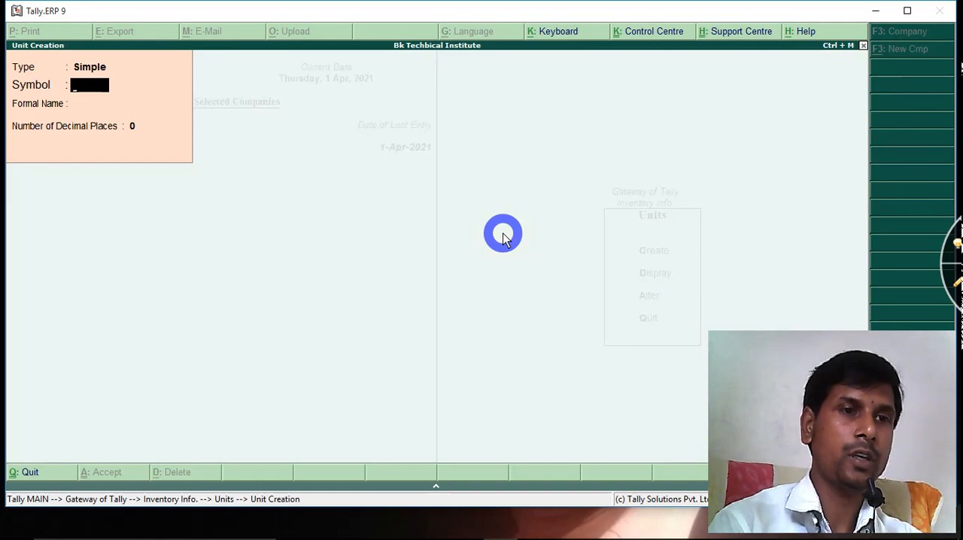
pyautogui.write('P')
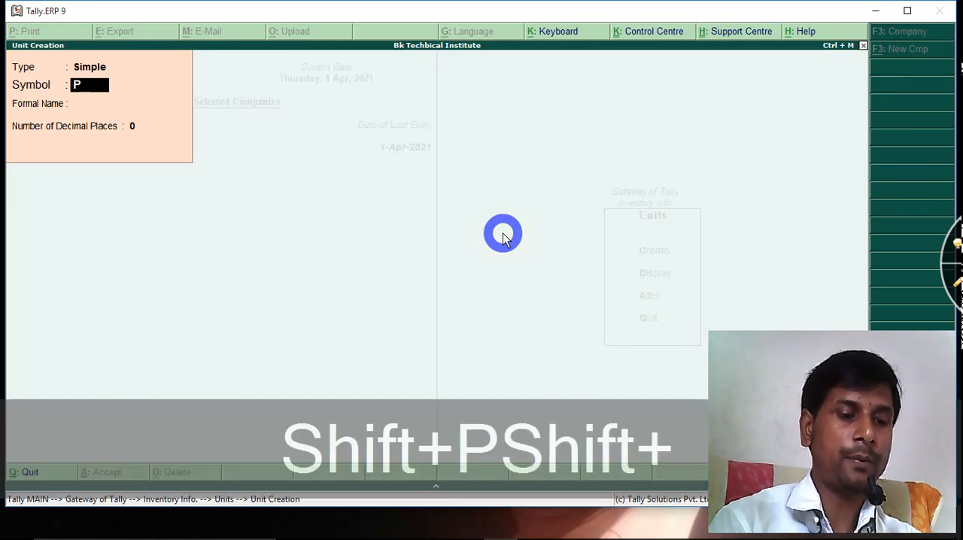
pyautogui.write('C')
pyautogui.press('Return')
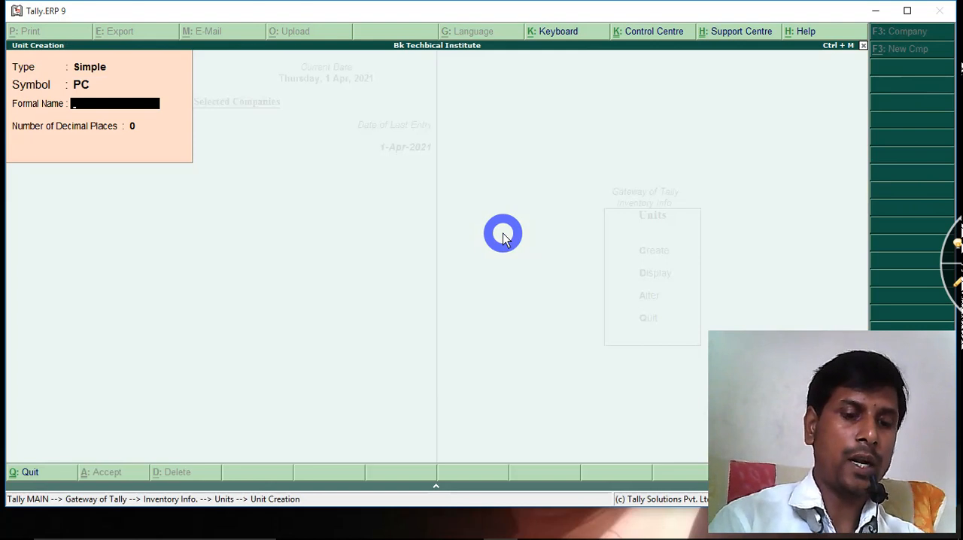
# Give the PC unit the formal name Pice, keep 0 decimal places, save it and return to Inventory Info
pyautogui.write('Pice')
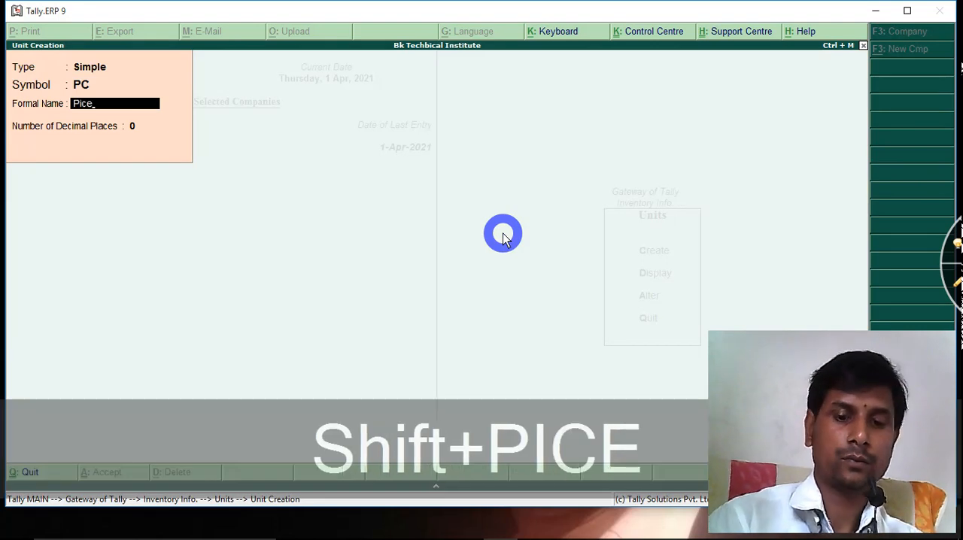
pyautogui.press('Return')
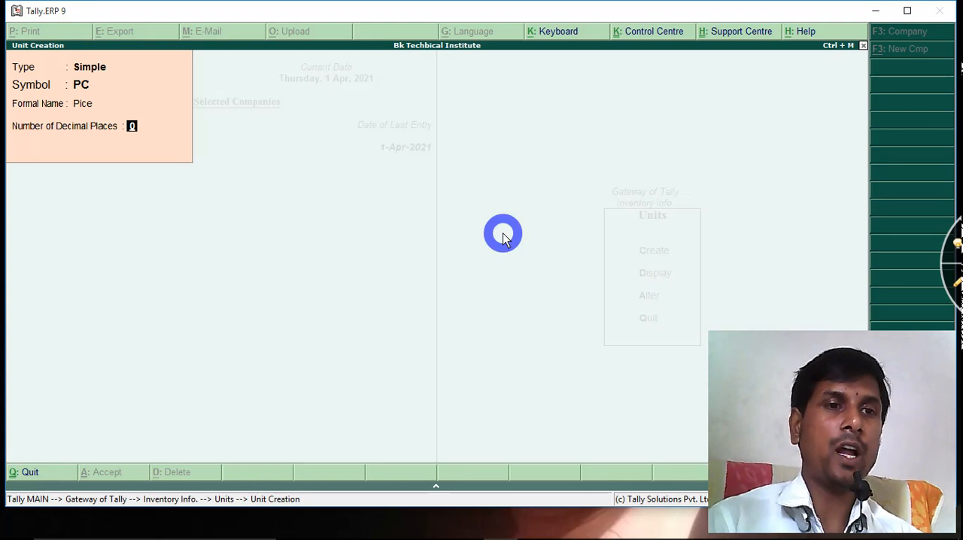
pyautogui.press('Return')
pyautogui.press('Return')
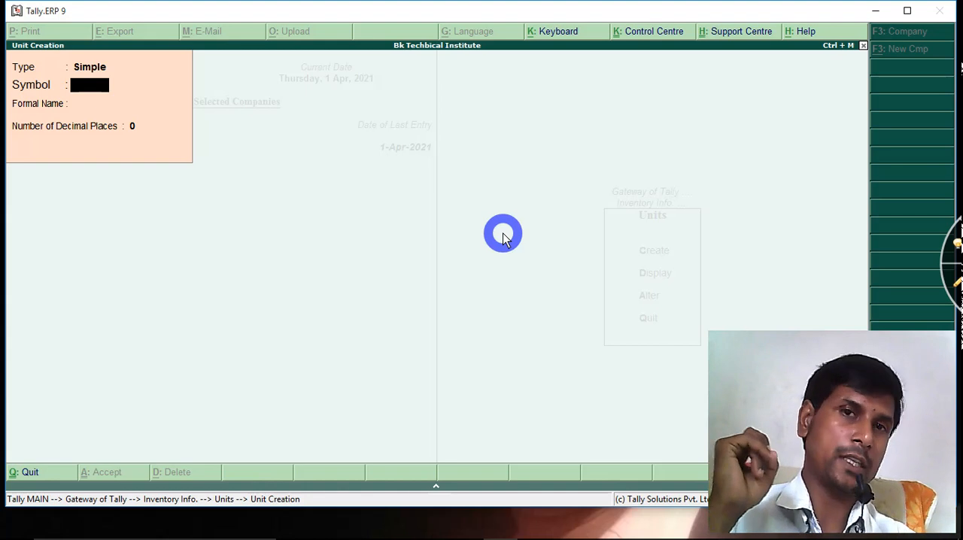
pyautogui.press('Escape')
pyautogui.press('Return')
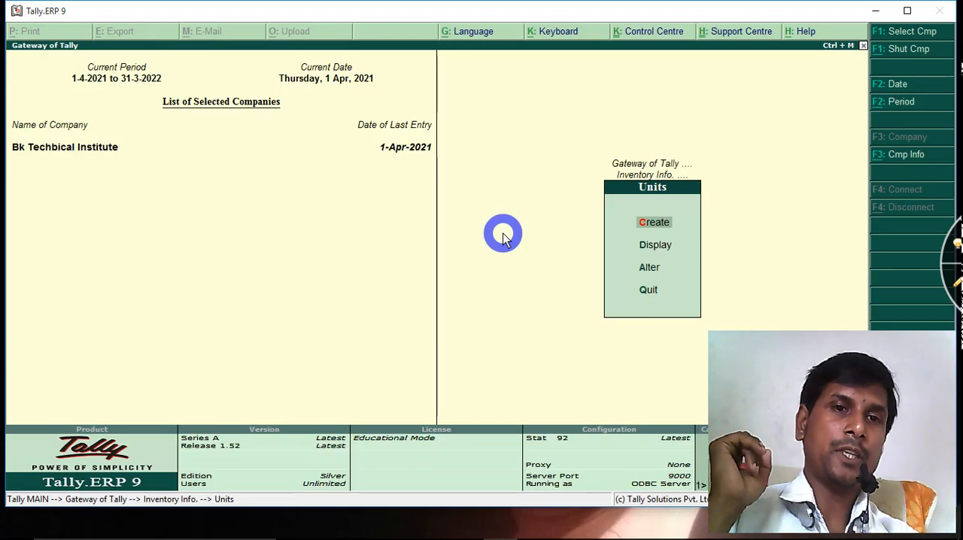
pyautogui.press('Escape')
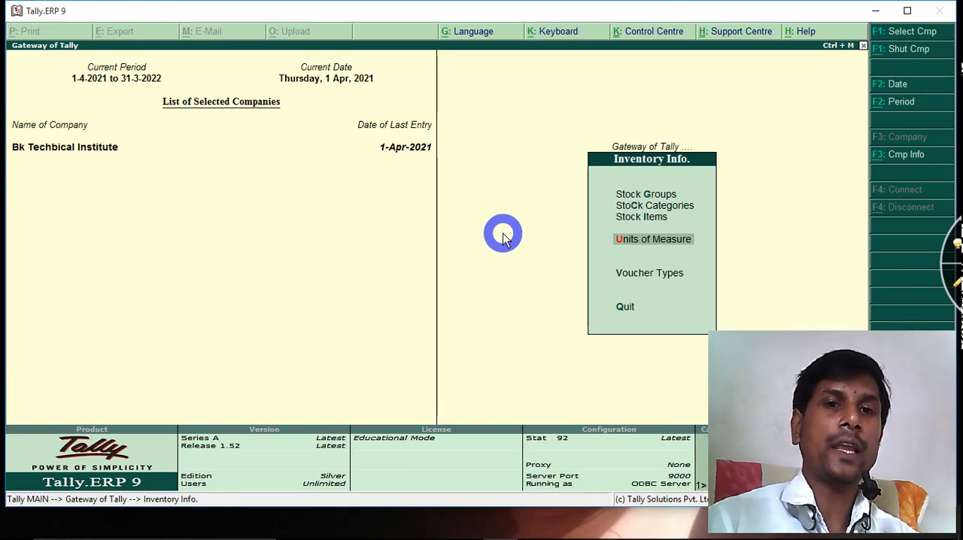
# Start a new single stock item under Inventory Info. and name it Lg 17" LCD Monitor
pyautogui.press('Up')
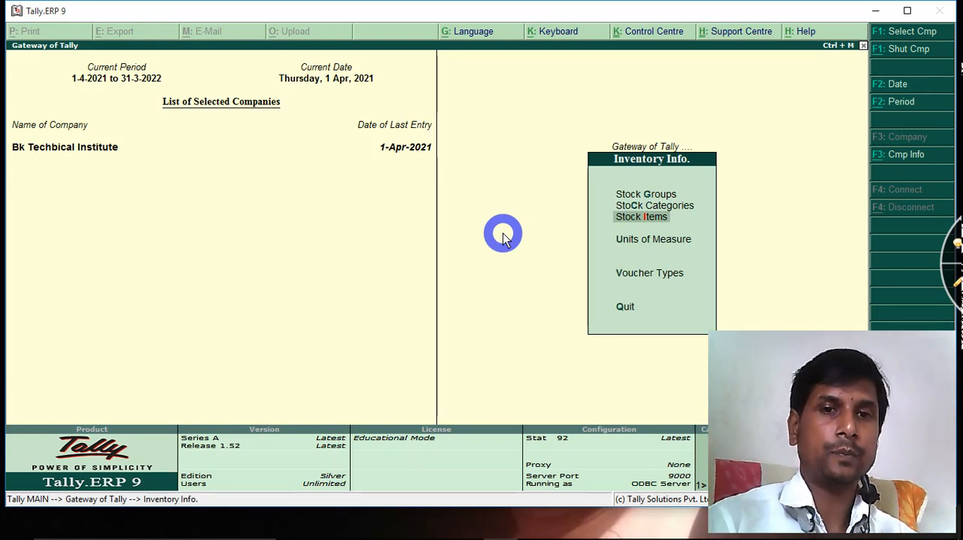
pyautogui.press('Return')
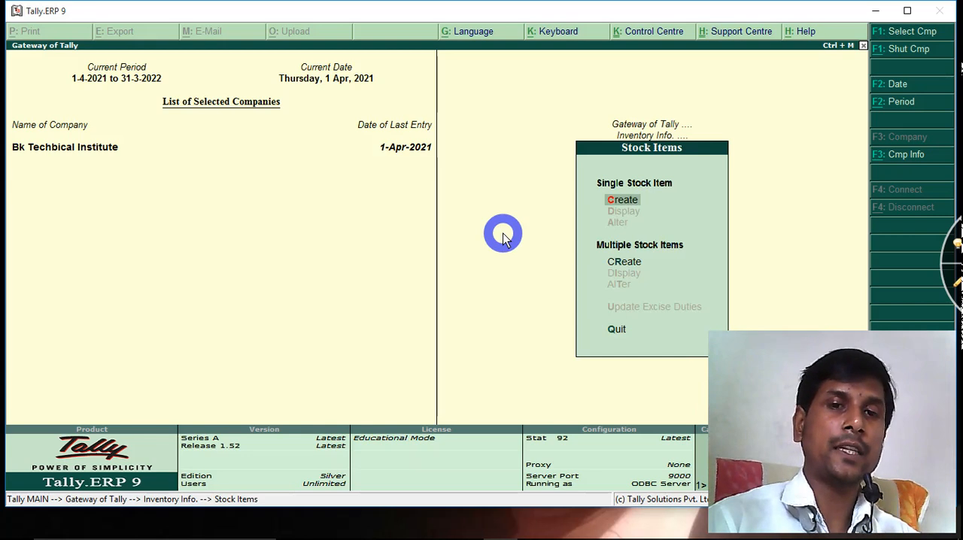
pyautogui.press('Return')
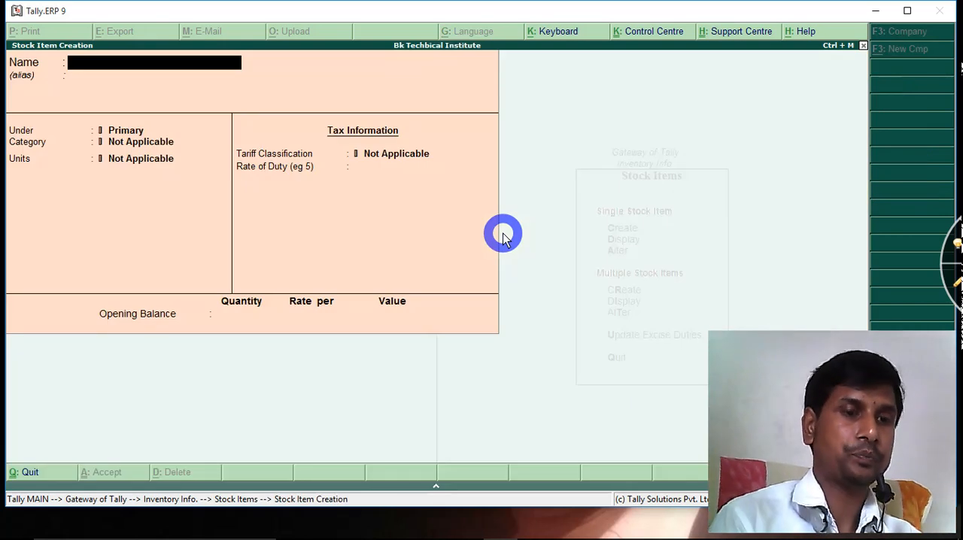
pyautogui.write('Lg')
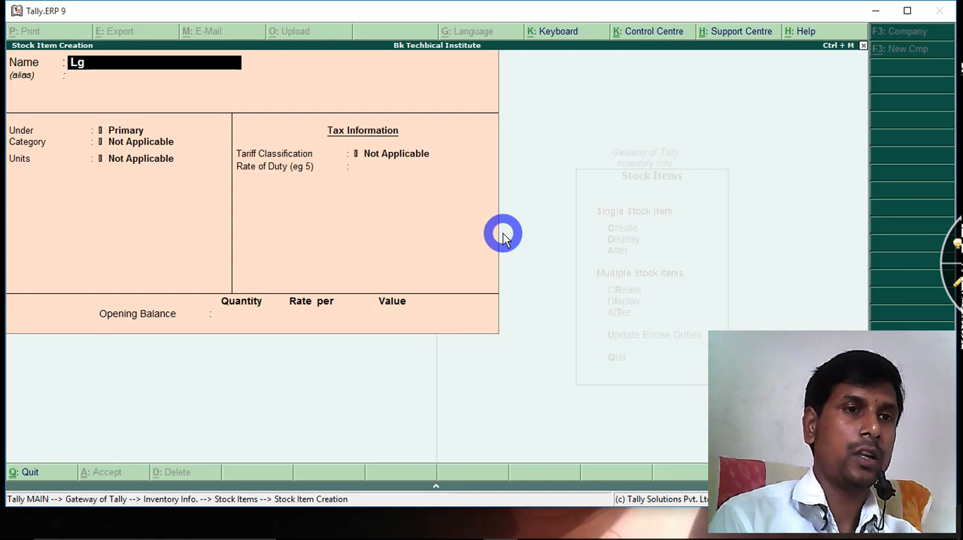
pyautogui.write(' 1')
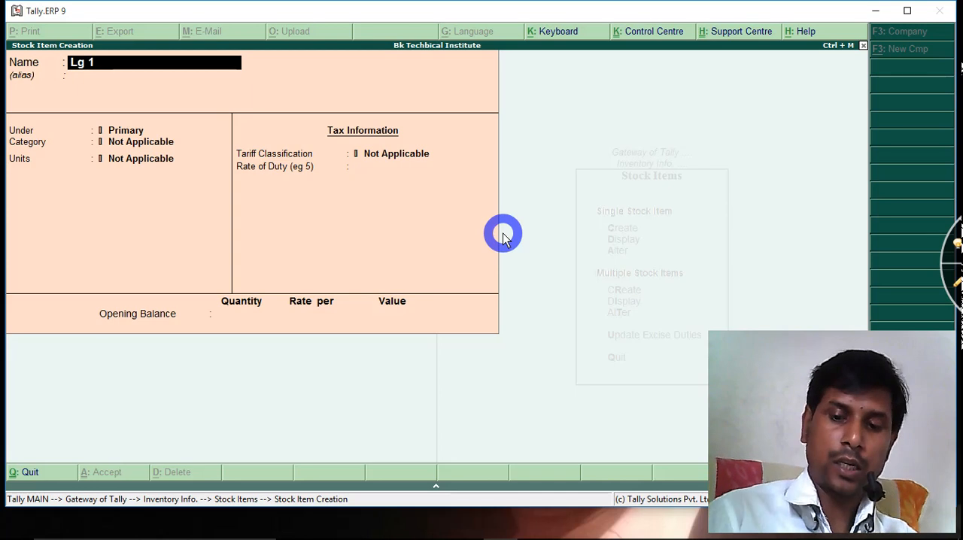
pyautogui.write('7"')
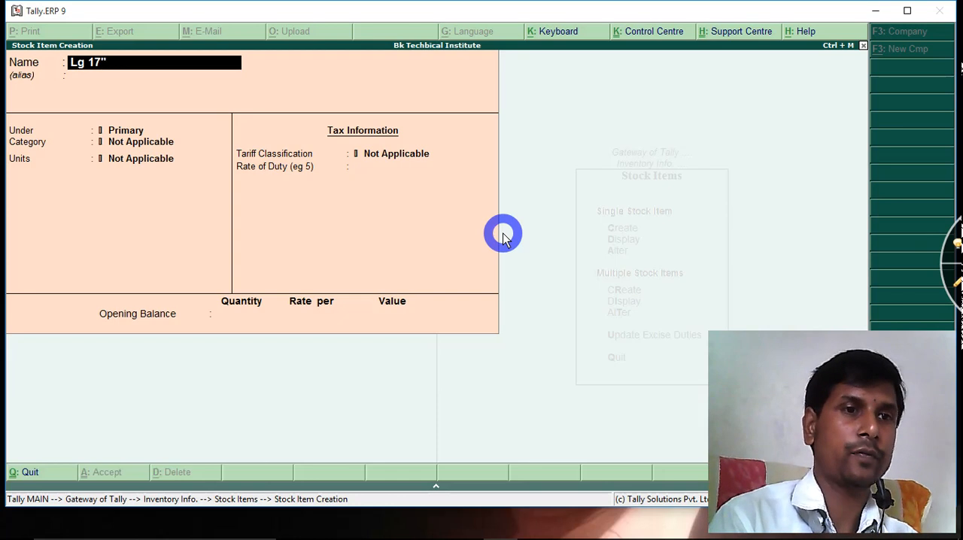
pyautogui.write(' LCD')
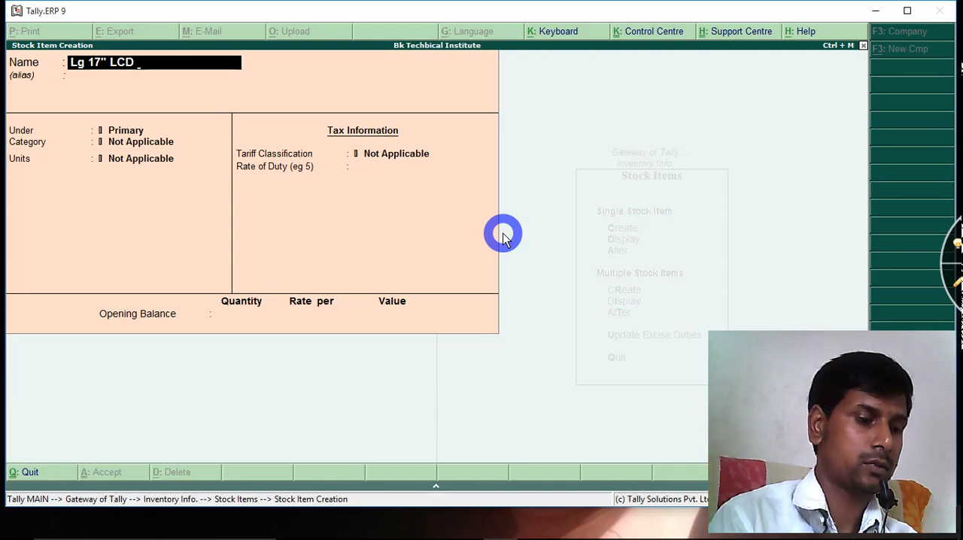
pyautogui.write(' Mo')
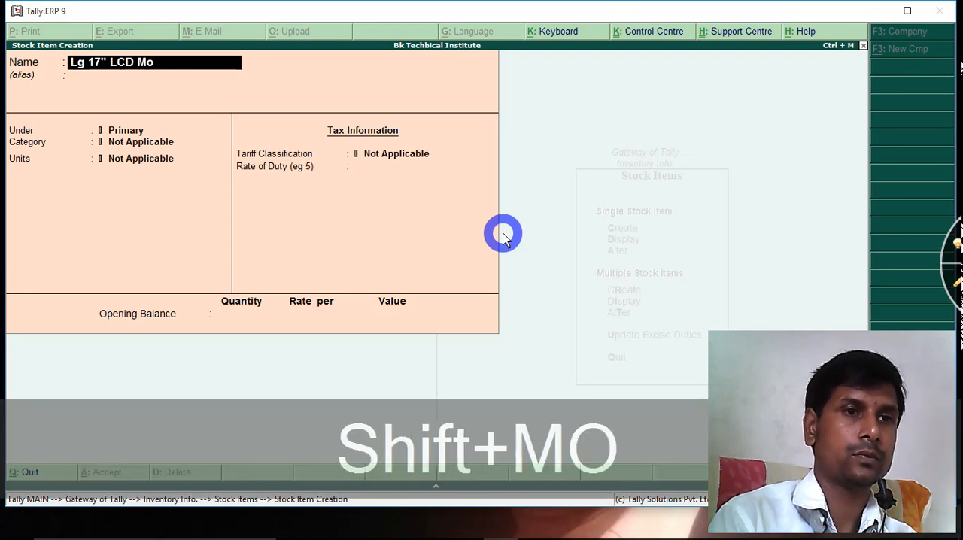
pyautogui.write('nitor')
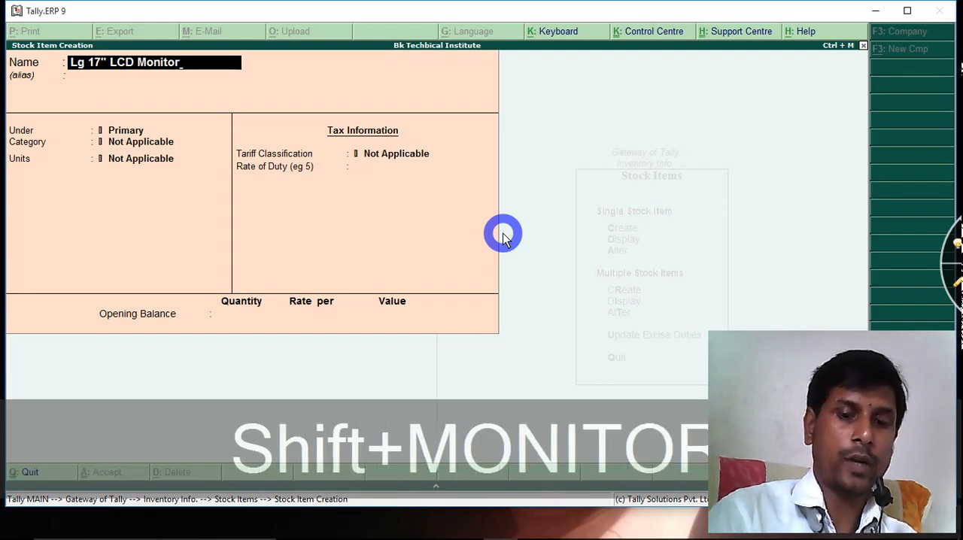
pyautogui.press('Return')
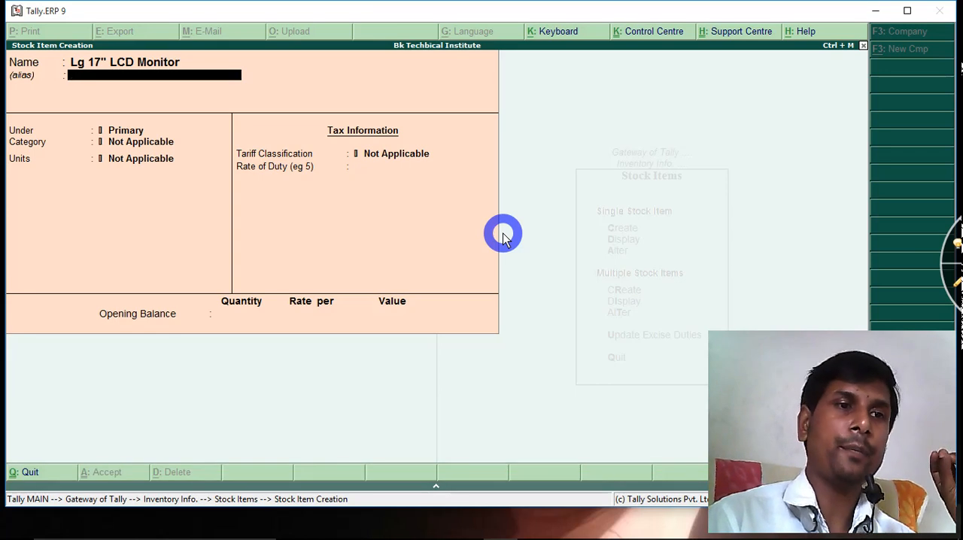
# Leave the item's alias blank and assign it to the Computer group, 17" Lg Monitor category and PC unit
pyautogui.press('Return')
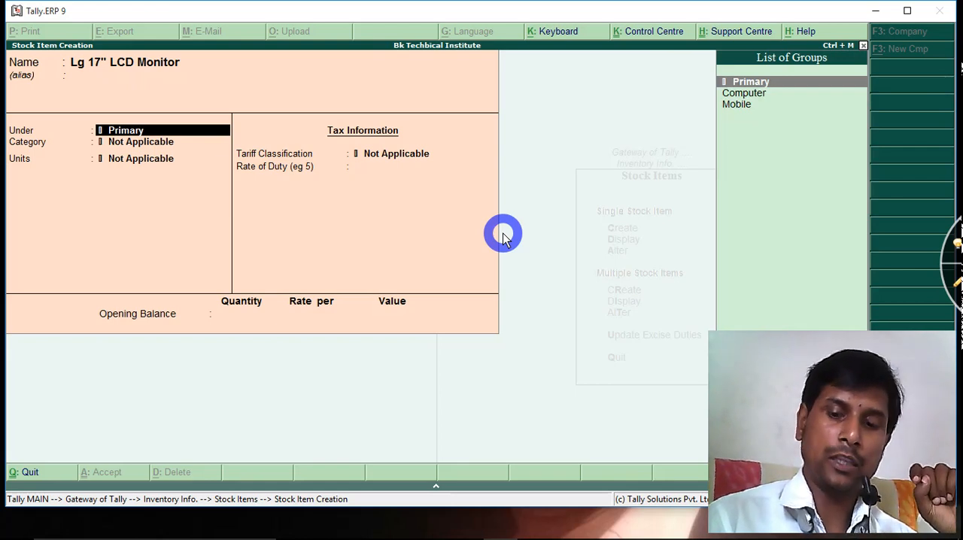
pyautogui.press('Down')
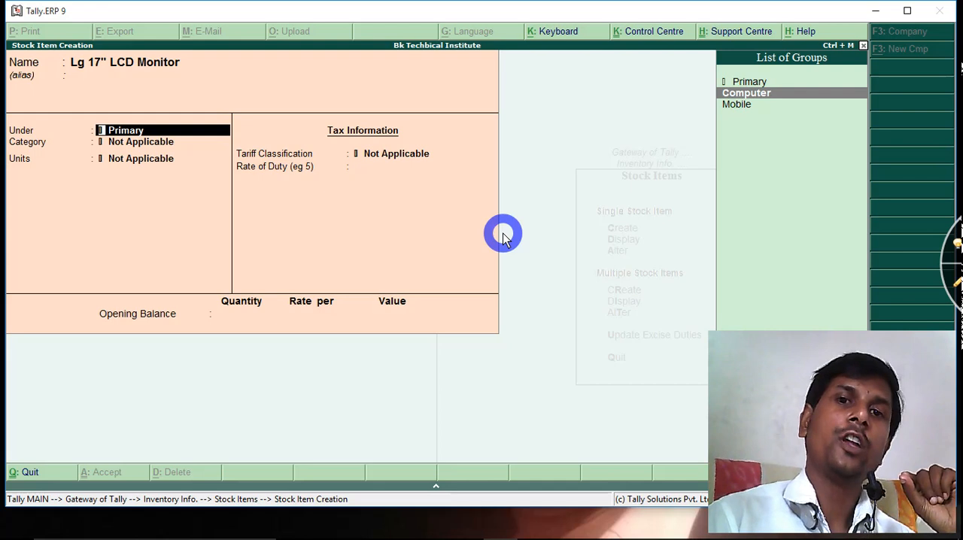
pyautogui.press('Return')
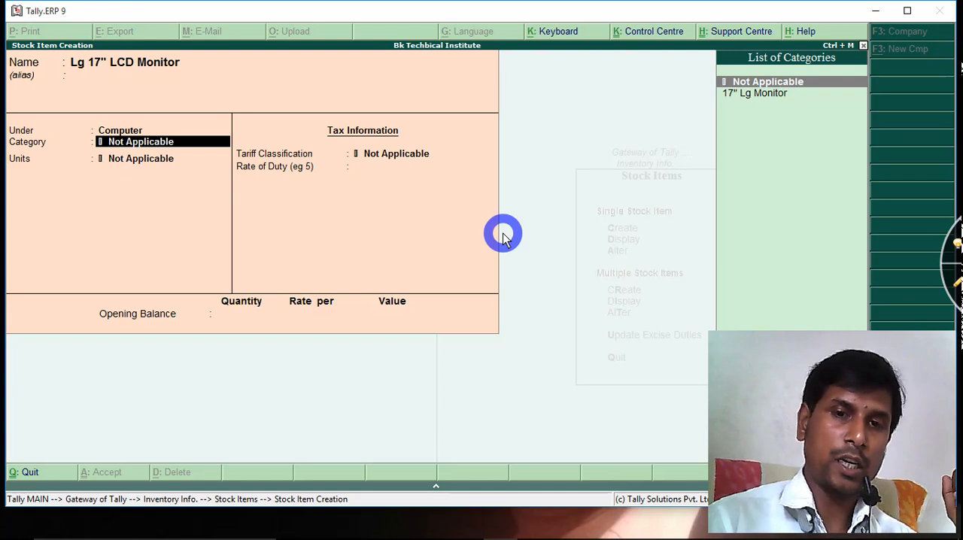
pyautogui.press('Down')
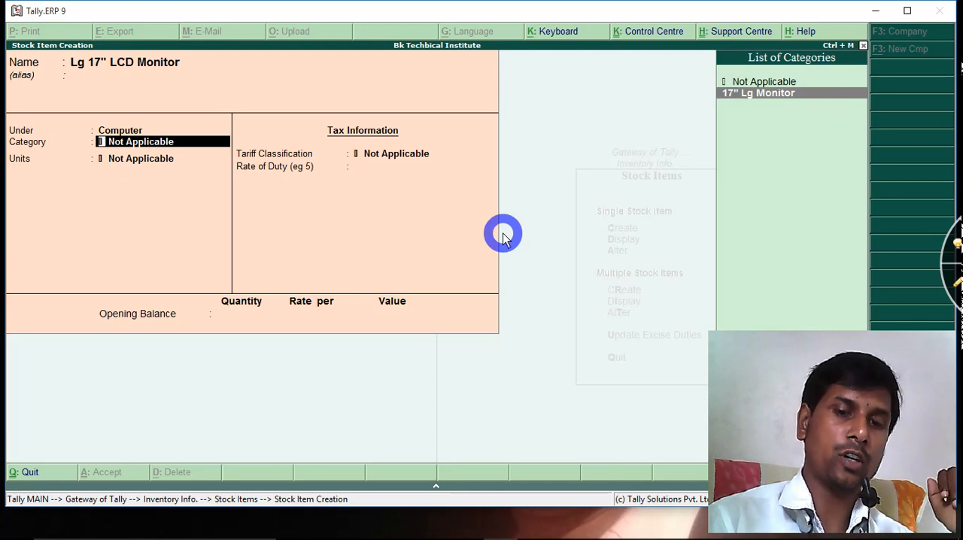
pyautogui.press('Return')
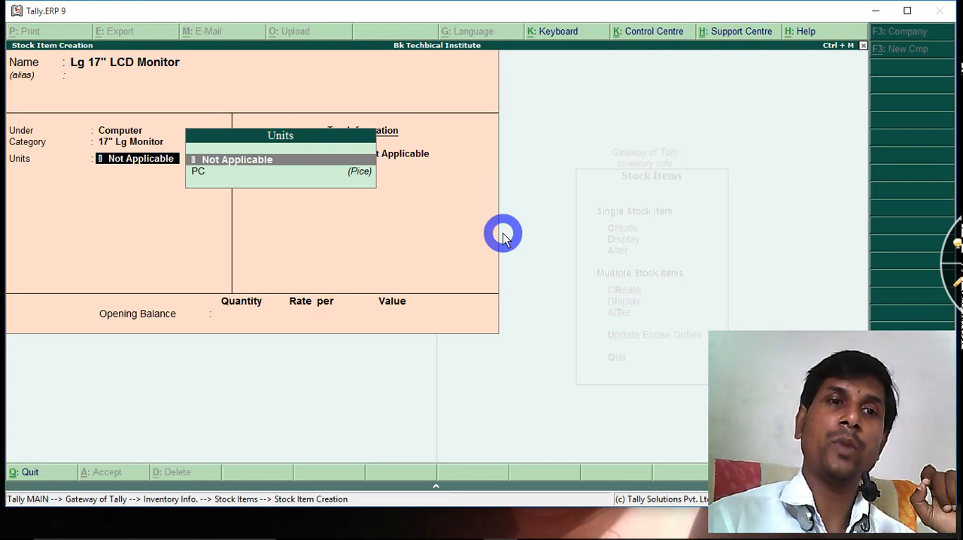
pyautogui.press('Down')
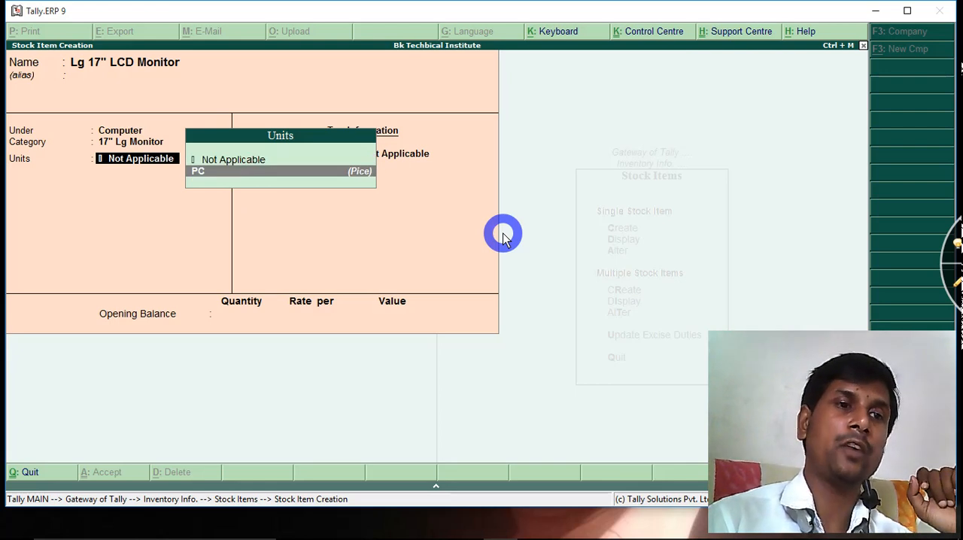
pyautogui.press('Return')
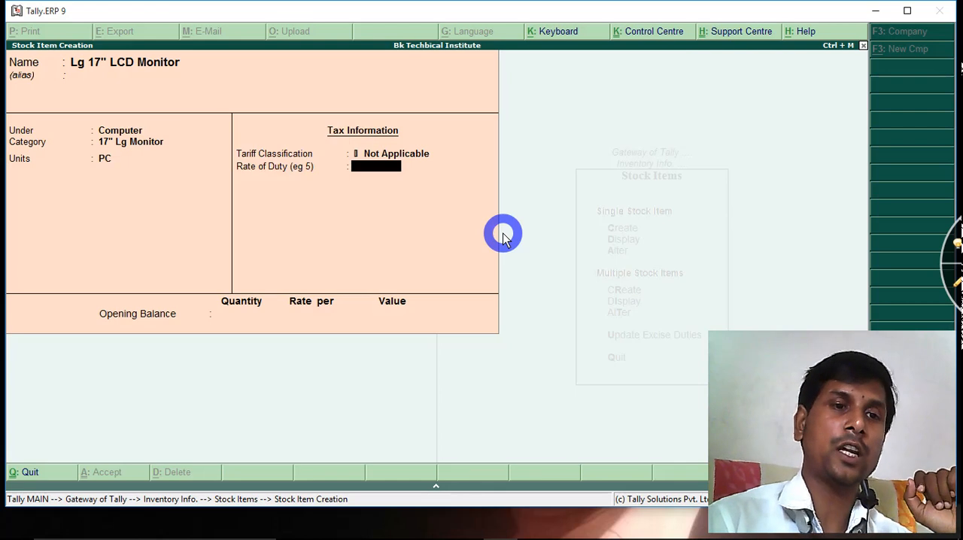
# Save the stock item without entering a rate of duty or opening balance, and return to the Stock Items options
pyautogui.press('Return')
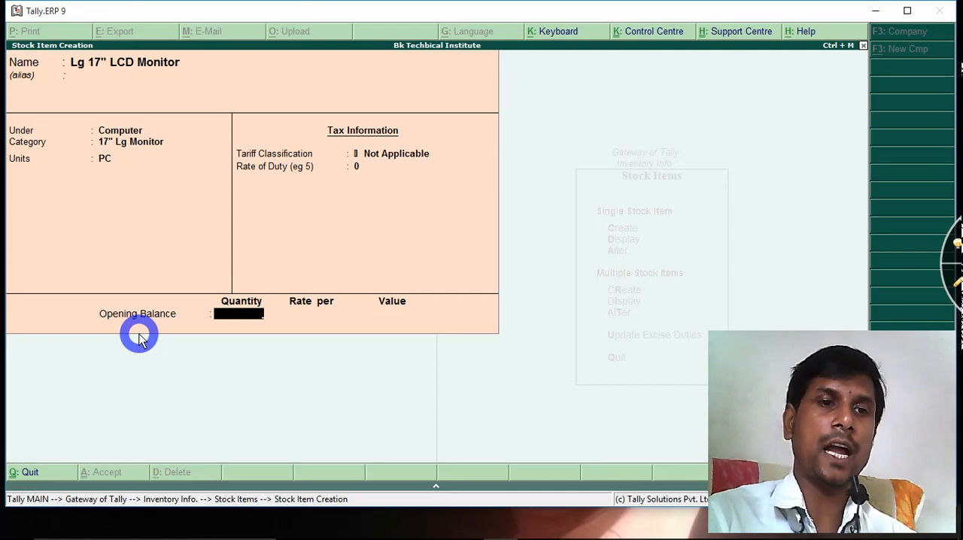
pyautogui.press('Return')
pyautogui.press('Return')
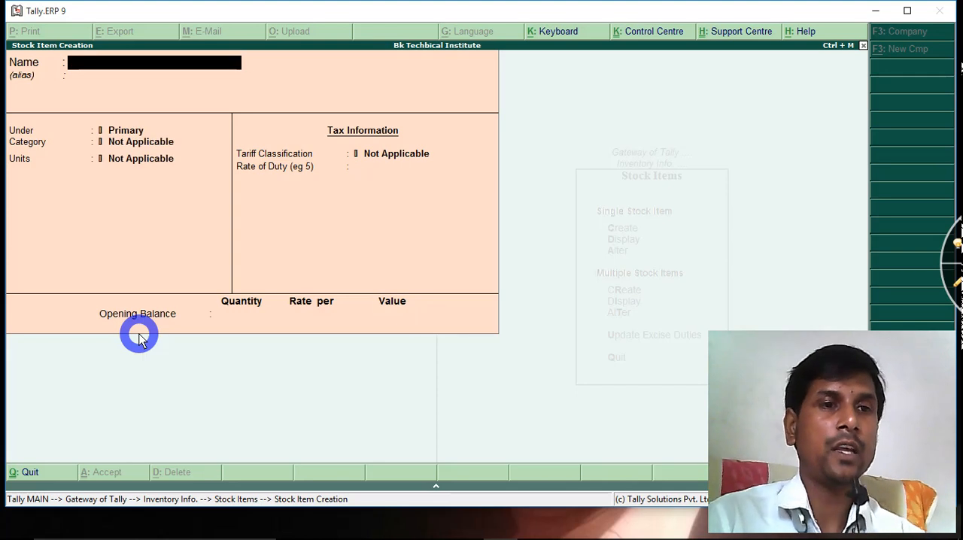
pyautogui.press('Escape')
pyautogui.press('Return')
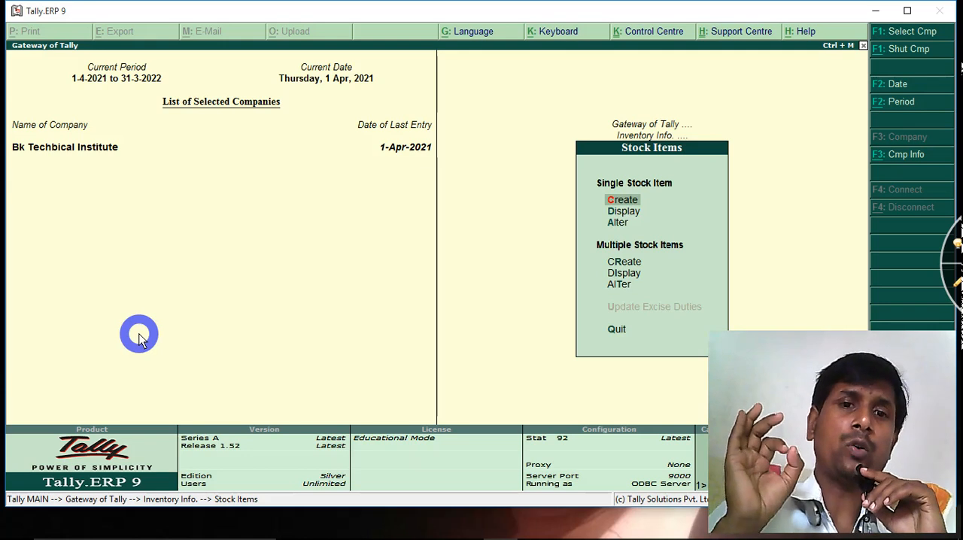
# Open the Lg 17" LCD Monitor stock item for alteration to review its details, and leave without changing it
pyautogui.press('Down')
pyautogui.press('Down')
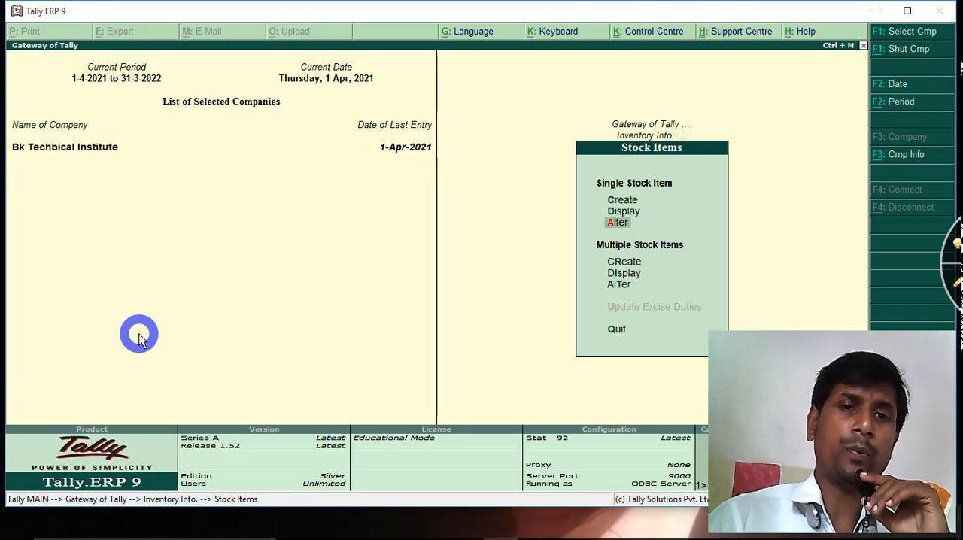
pyautogui.press('Return')
pyautogui.press('Return')
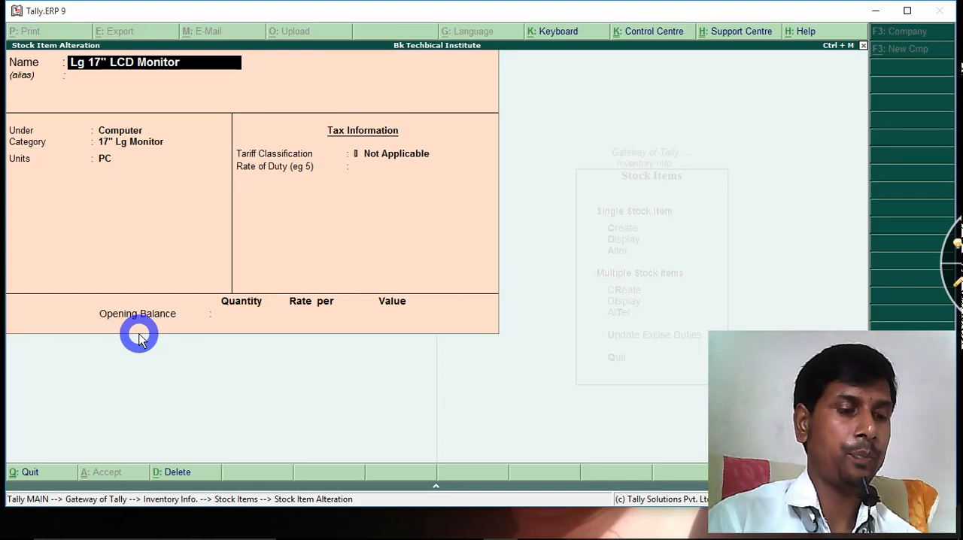
pyautogui.press('Escape')
pyautogui.press('Escape')
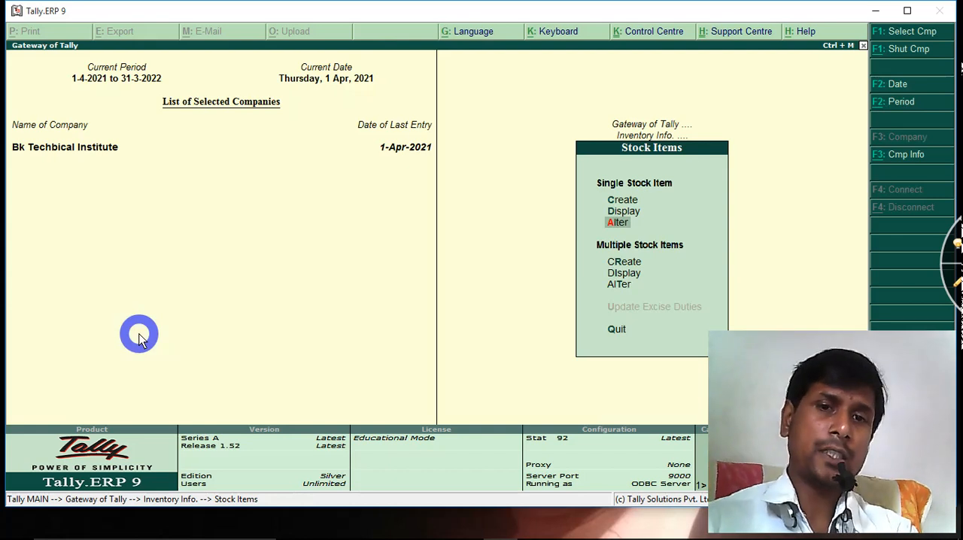
# Start creating multiple stock items with All Items as the parent group
pyautogui.press('Down')
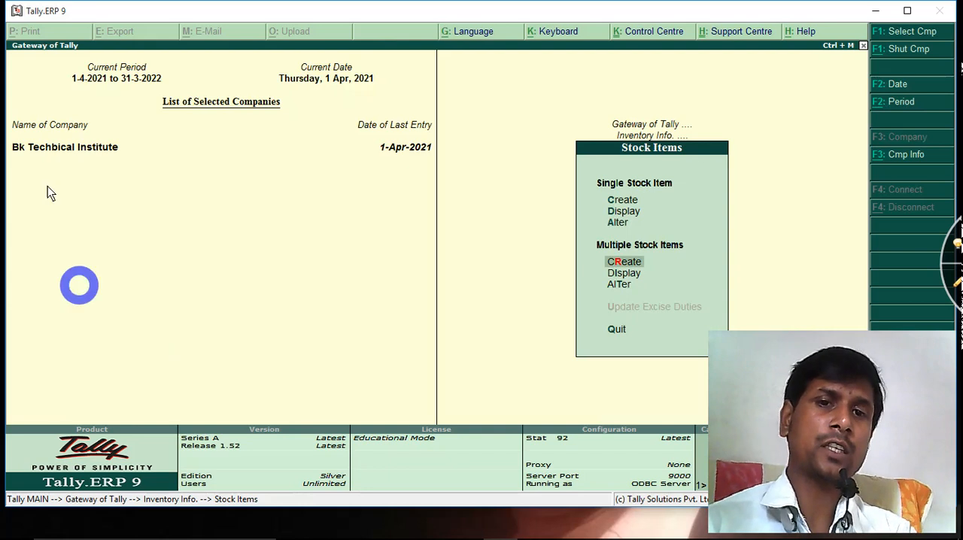
pyautogui.click(958, 285)
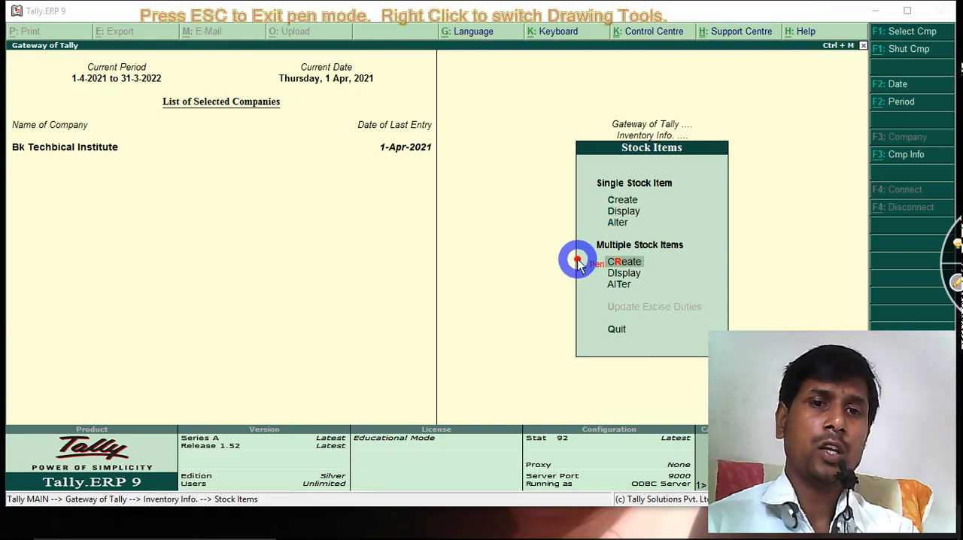
pyautogui.moveTo(609, 257); pyautogui.dragTo(688, 255)
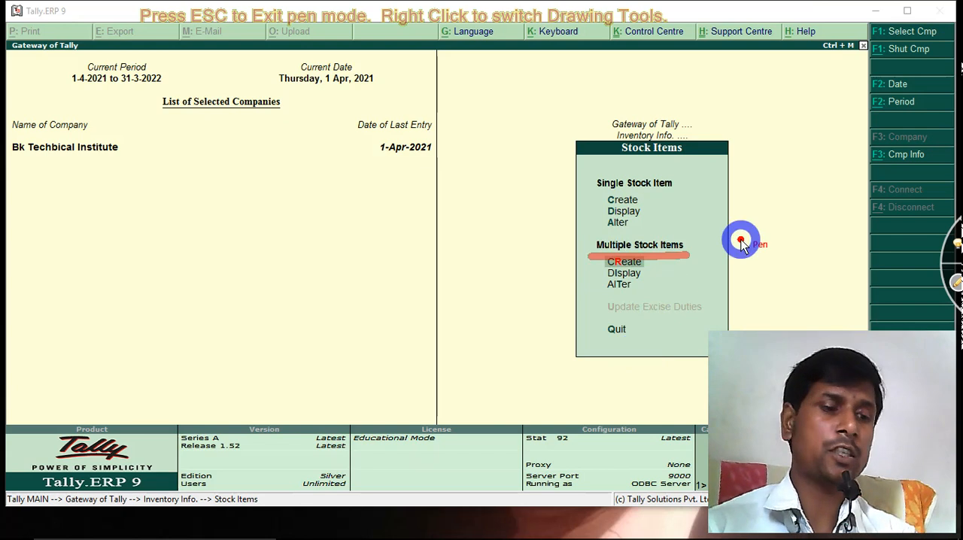
pyautogui.press('Escape')
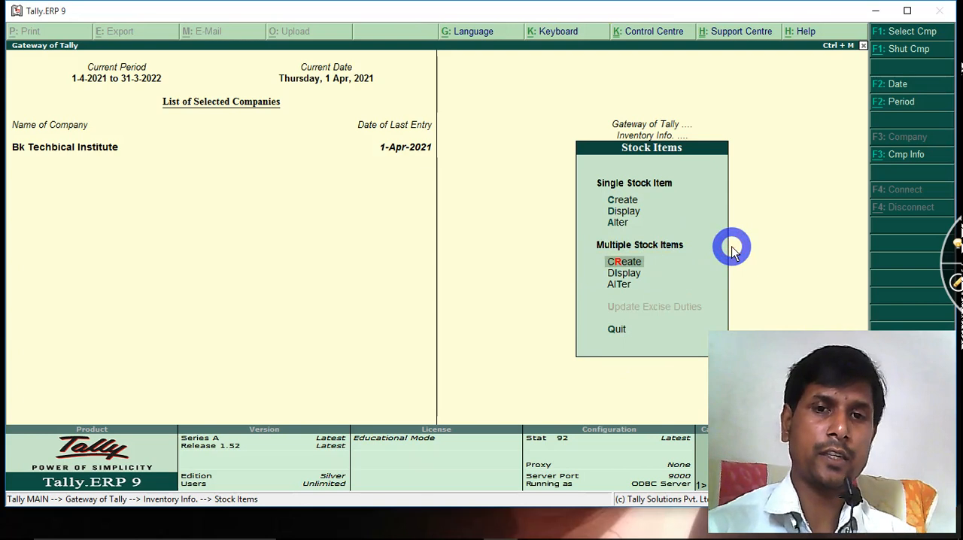
pyautogui.press('Return')
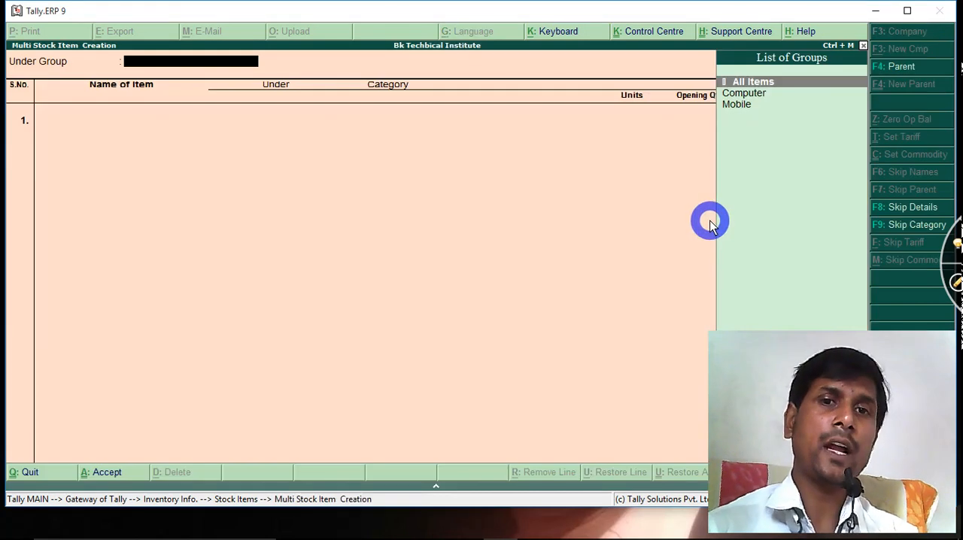
pyautogui.press('Return')
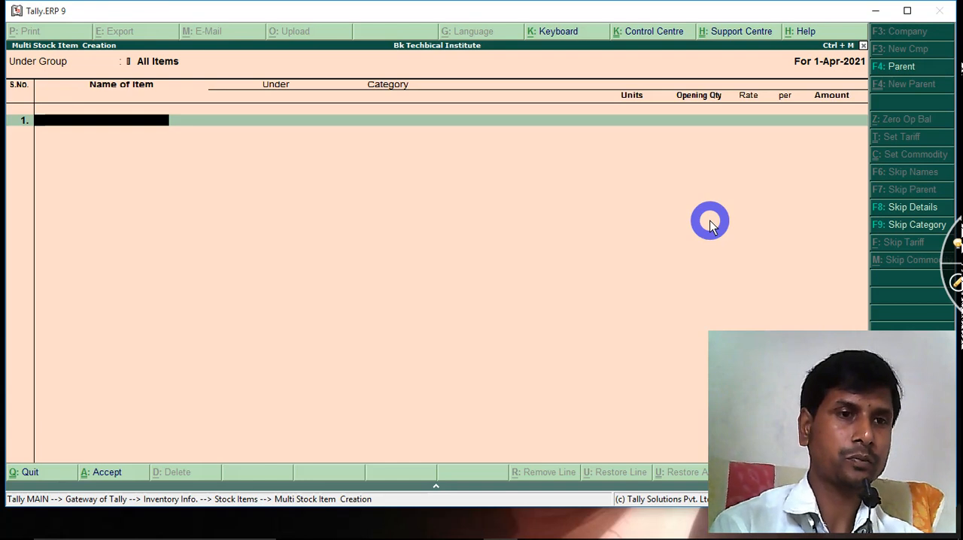
# Name the first item Lg 19" LDC Monitor and place it under the Computer group
pyautogui.write('Lg')
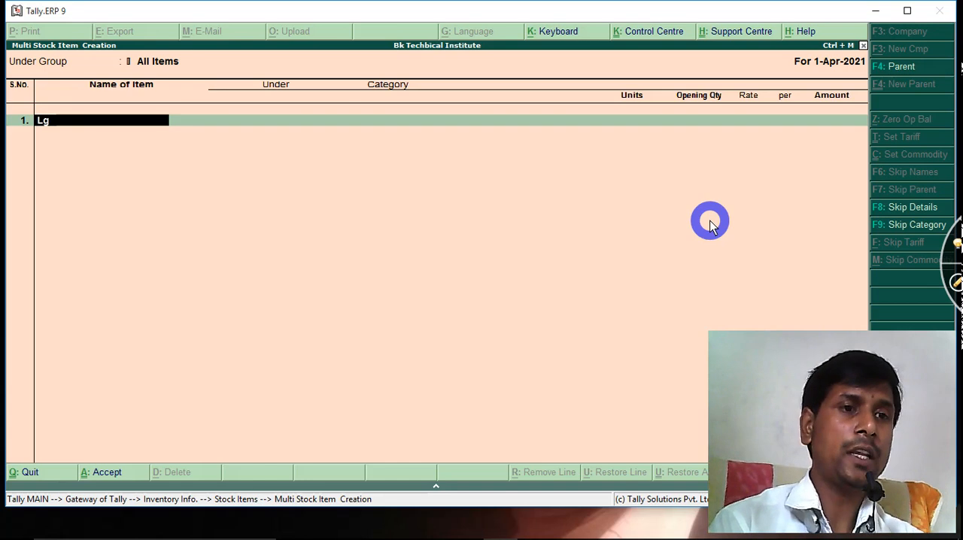
pyautogui.write(' 17')
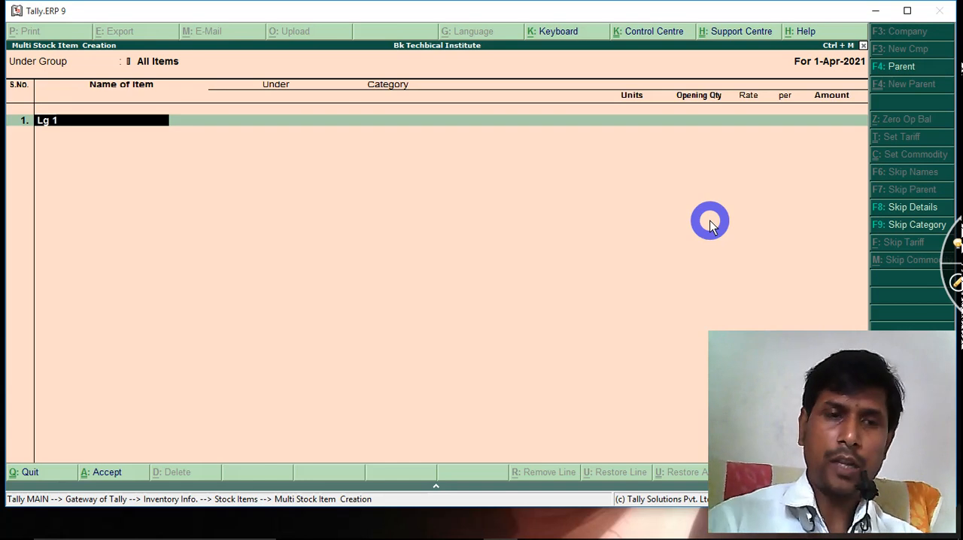
pyautogui.press('BackSpace')
pyautogui.press('BackSpace')
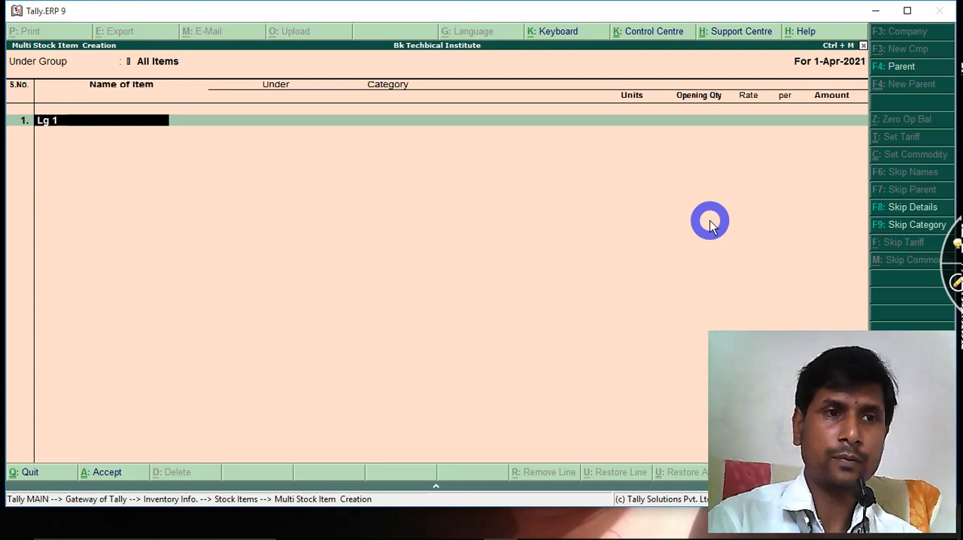
pyautogui.write('19')
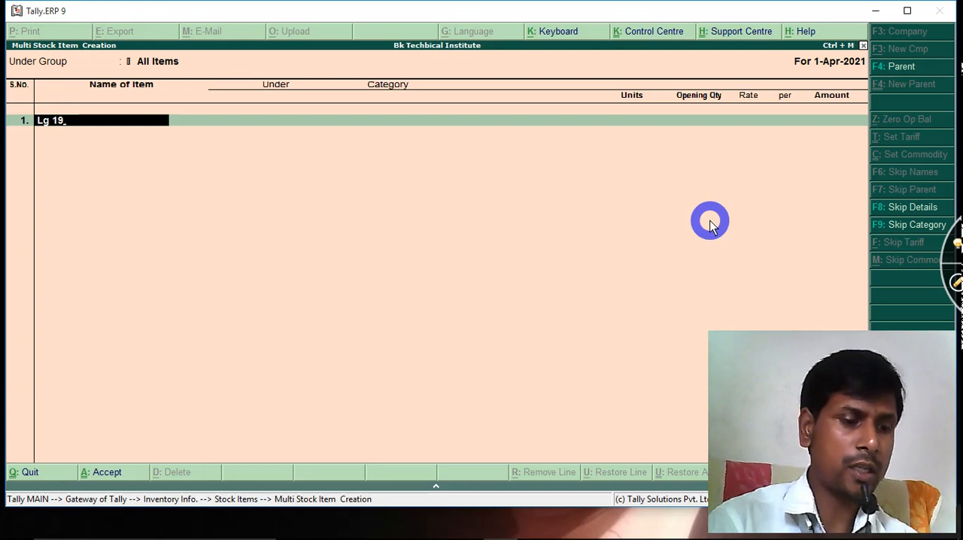
pyautogui.write('"')
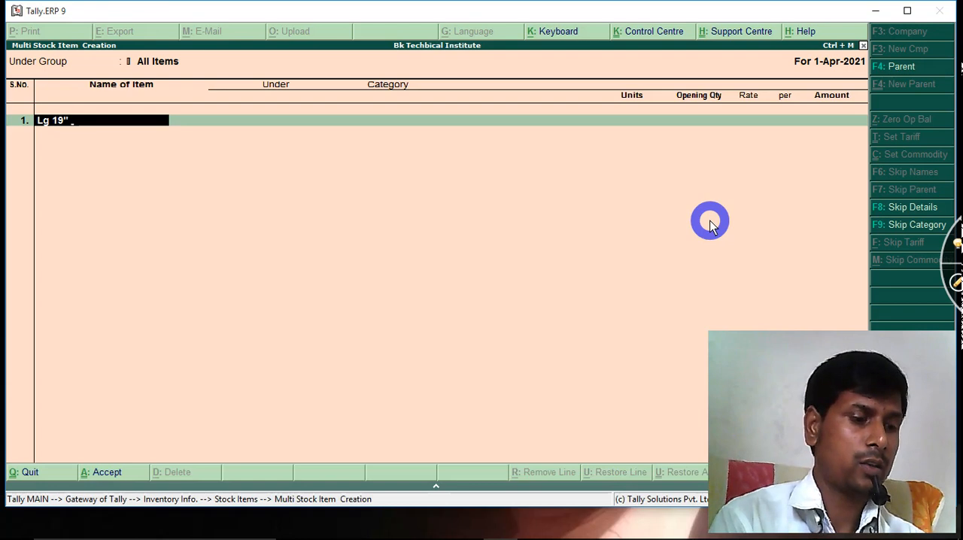
pyautogui.write(' LDC')
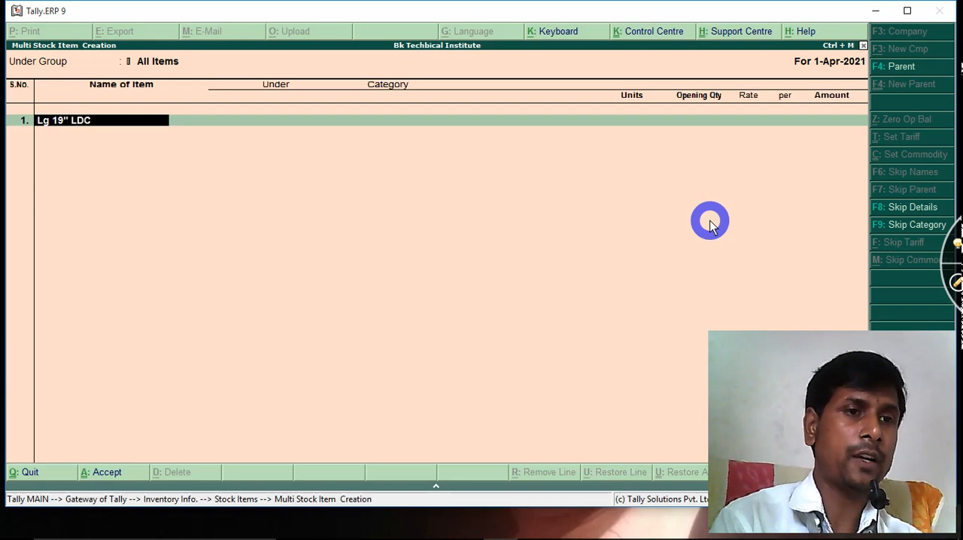
pyautogui.write(' Mo')
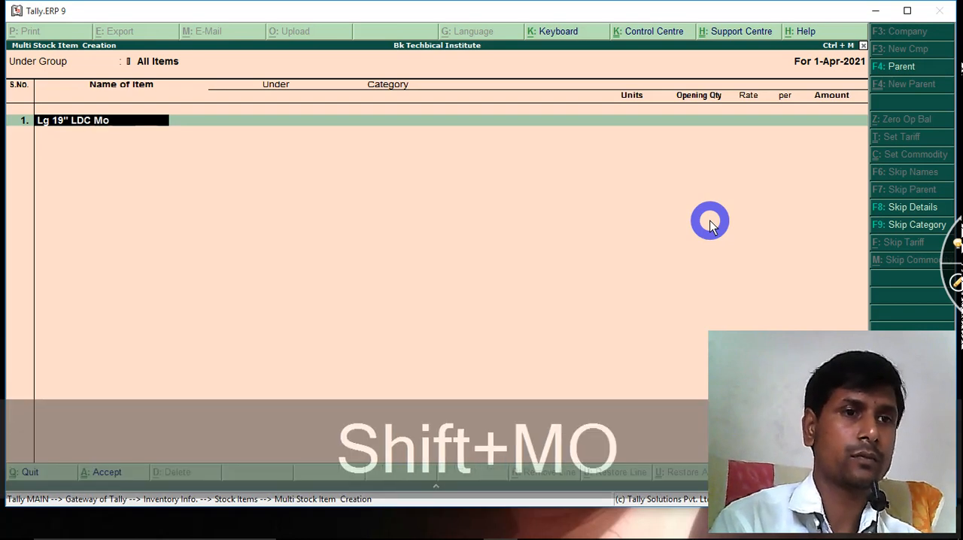
pyautogui.write('nitor')
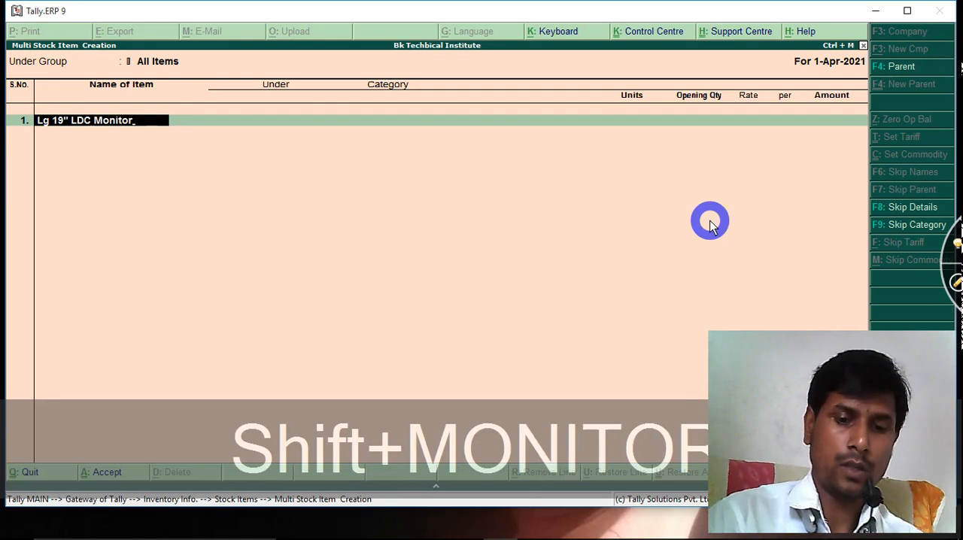
pyautogui.press('Return')
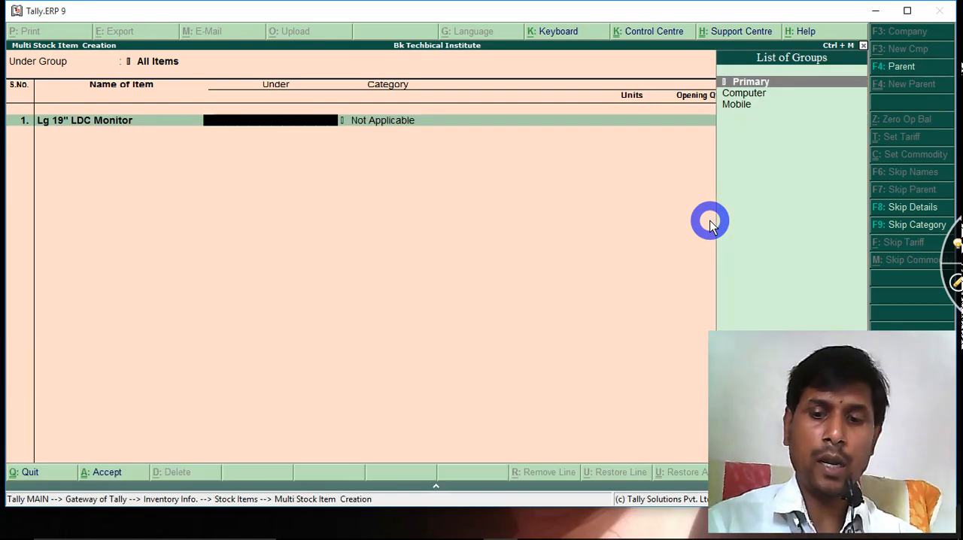
pyautogui.press('Down')
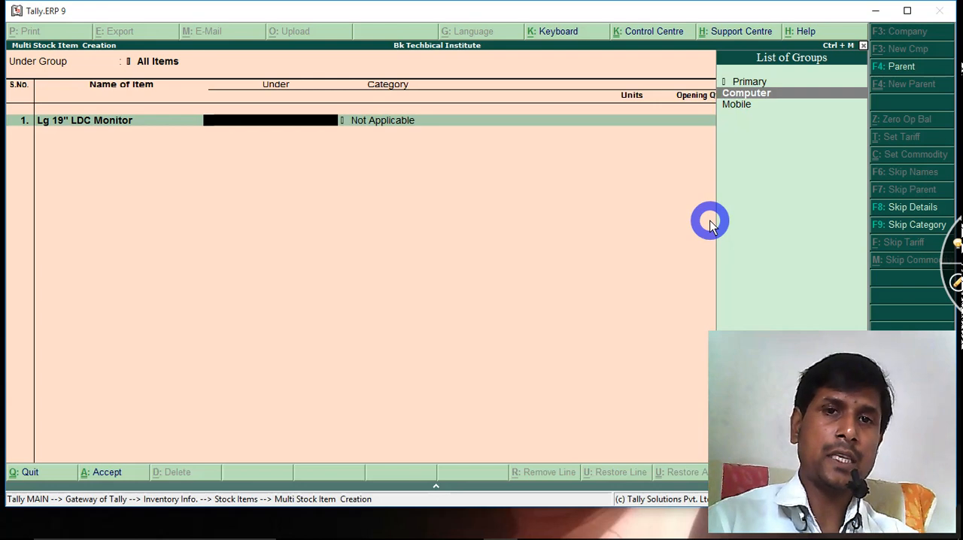
pyautogui.press('Return')
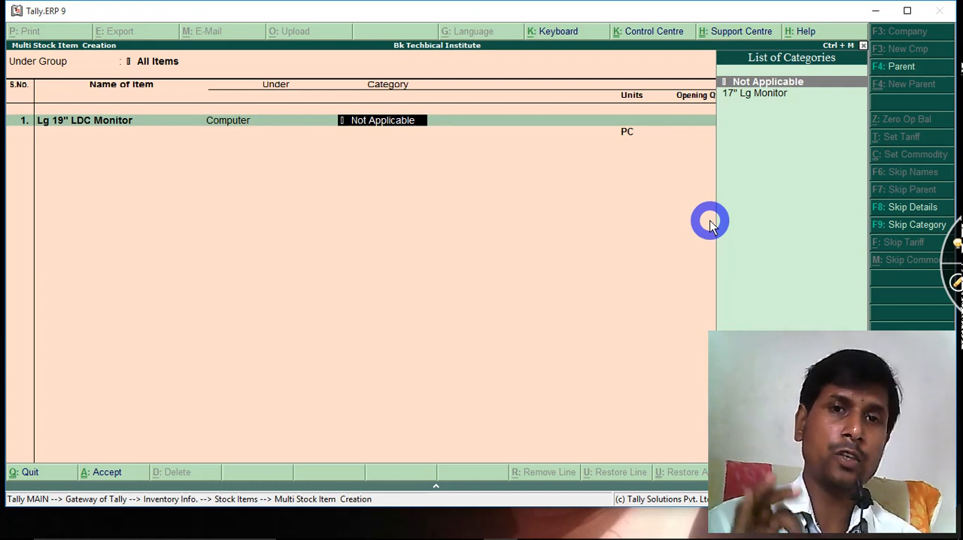
# Create a 19" Lg Monitor stock category under Primary without an alias, and assign it to the Lg 19" LDC Monitor item
pyautogui.hotkey('alt', 'c')
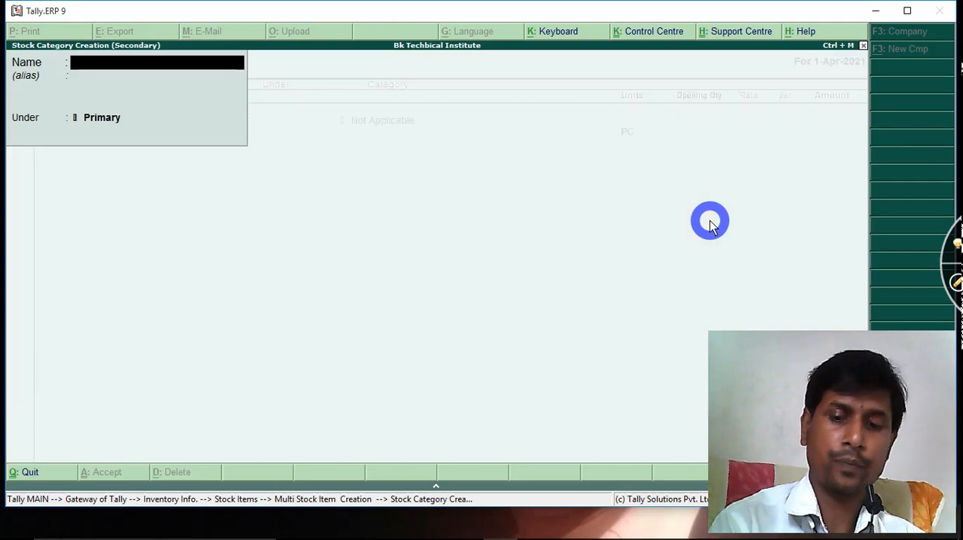
pyautogui.write('19')
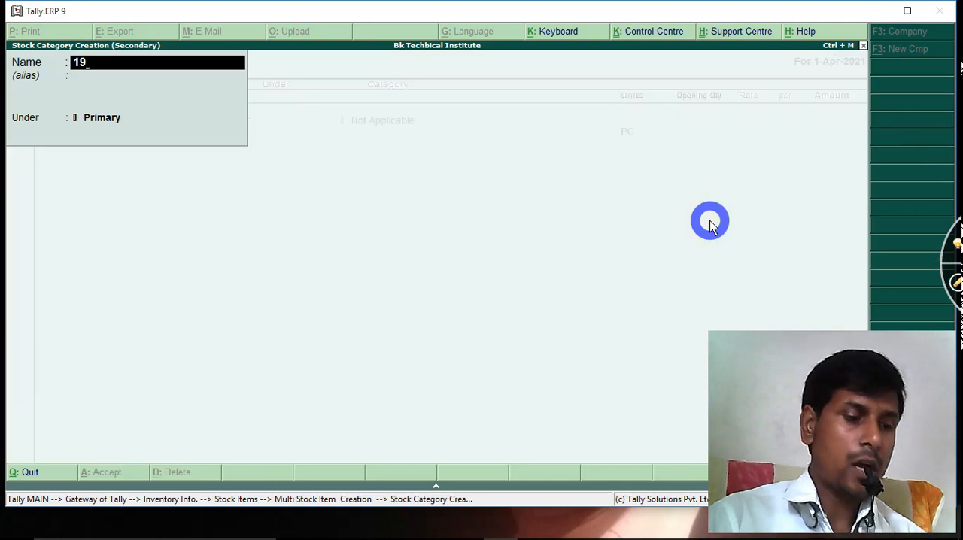
pyautogui.write('"')
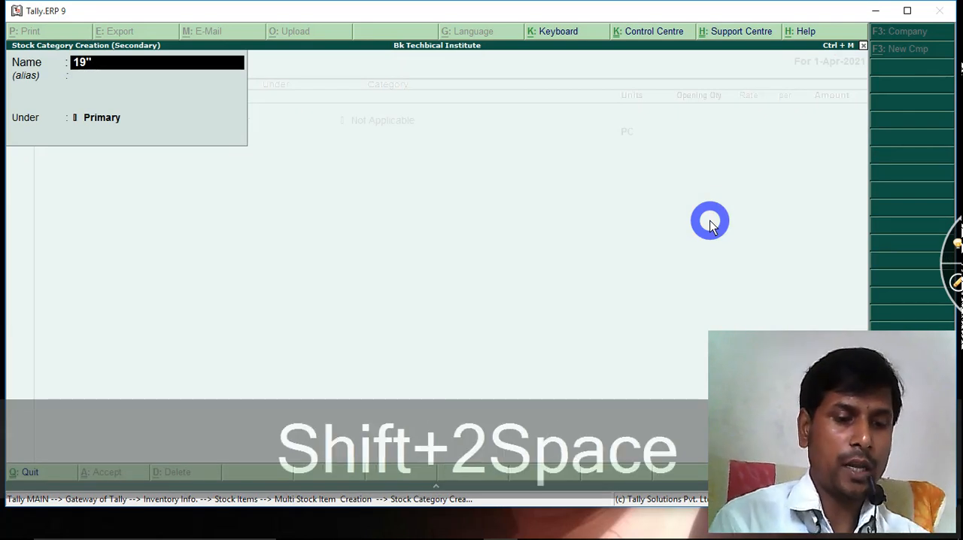
pyautogui.write(' L')
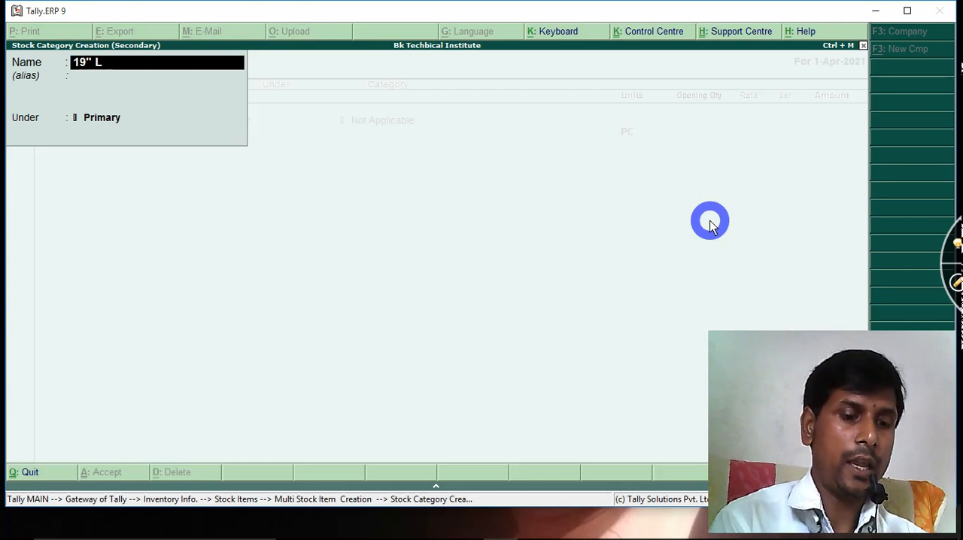
pyautogui.write('g Mo')
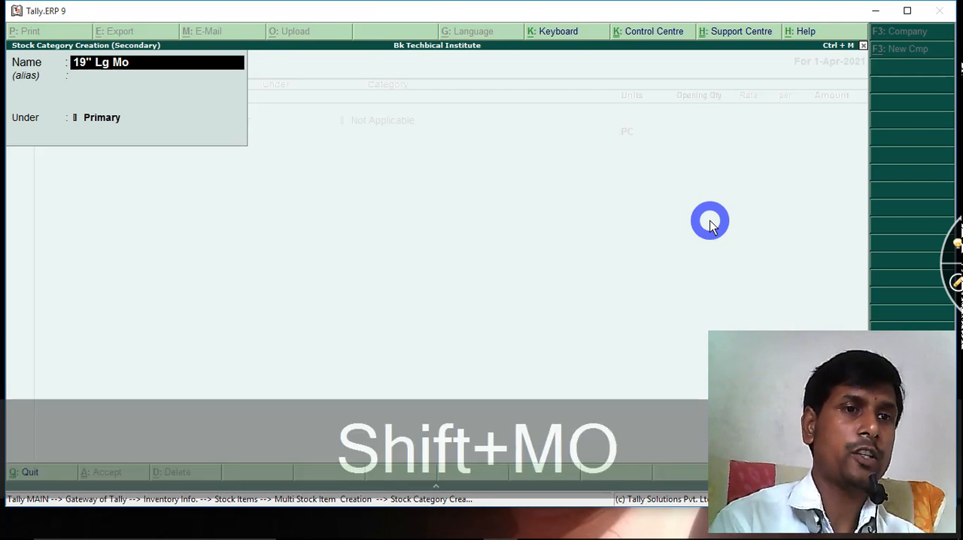
pyautogui.write('nitor')
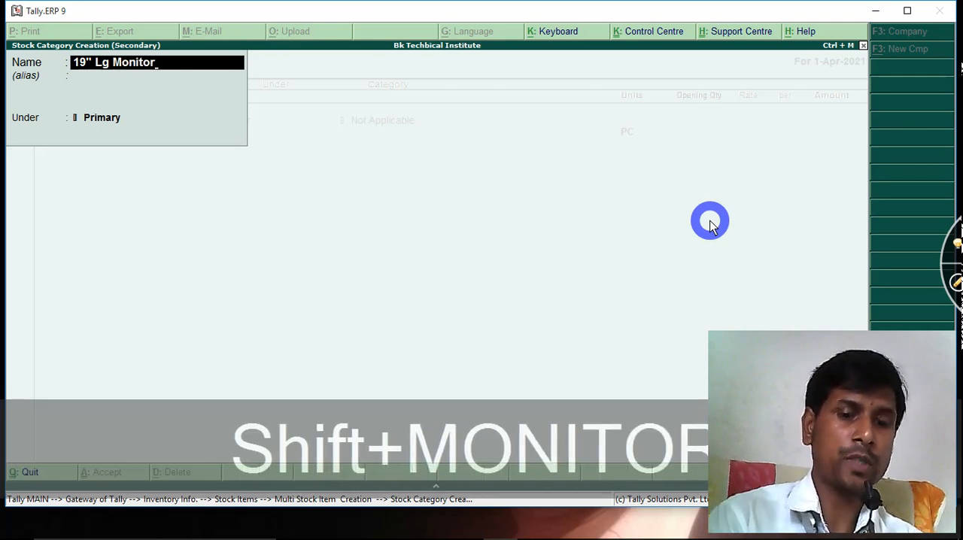
pyautogui.press('Return')
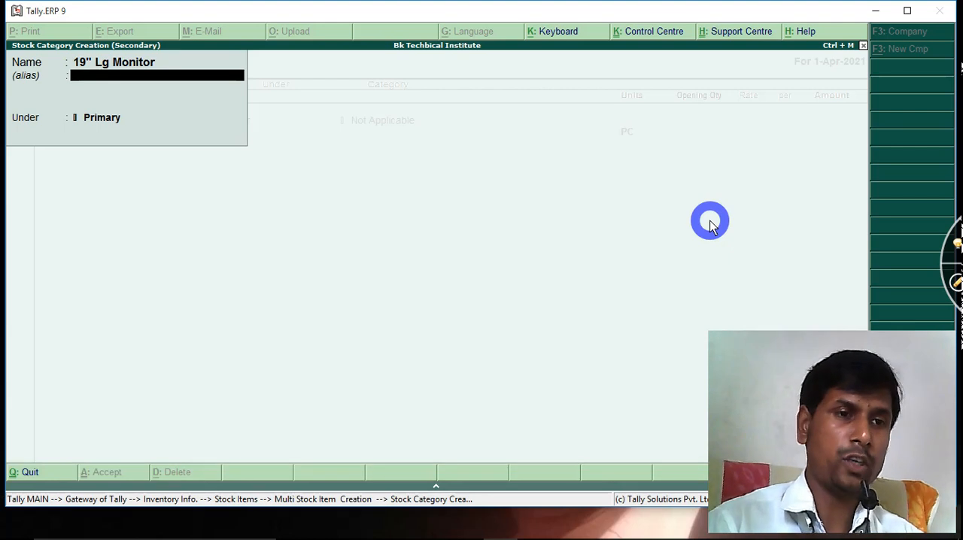
pyautogui.press('Return')
pyautogui.press('Return')
pyautogui.press('Return')
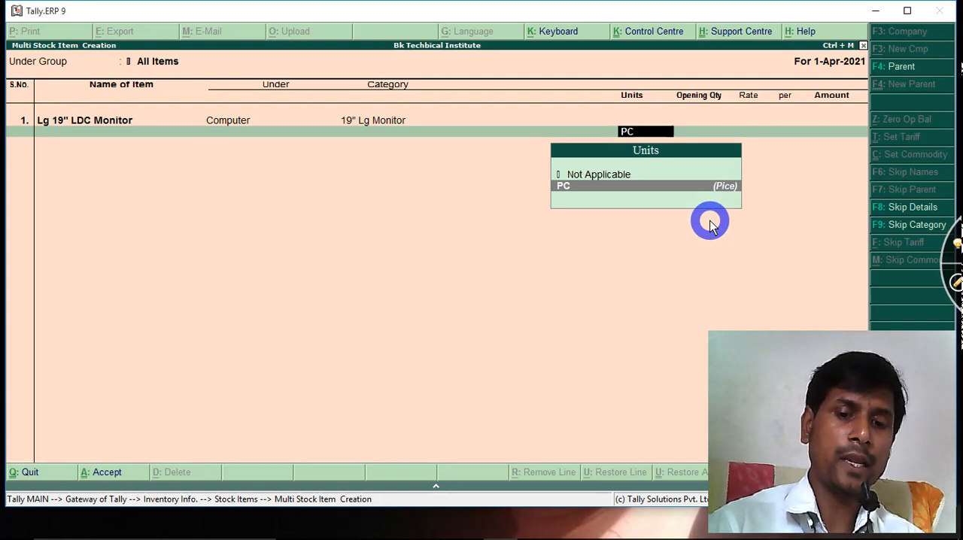
# Keep PC as the item's unit, leave the opening quantity blank, and save the multiple stock item entry
pyautogui.press('Return')
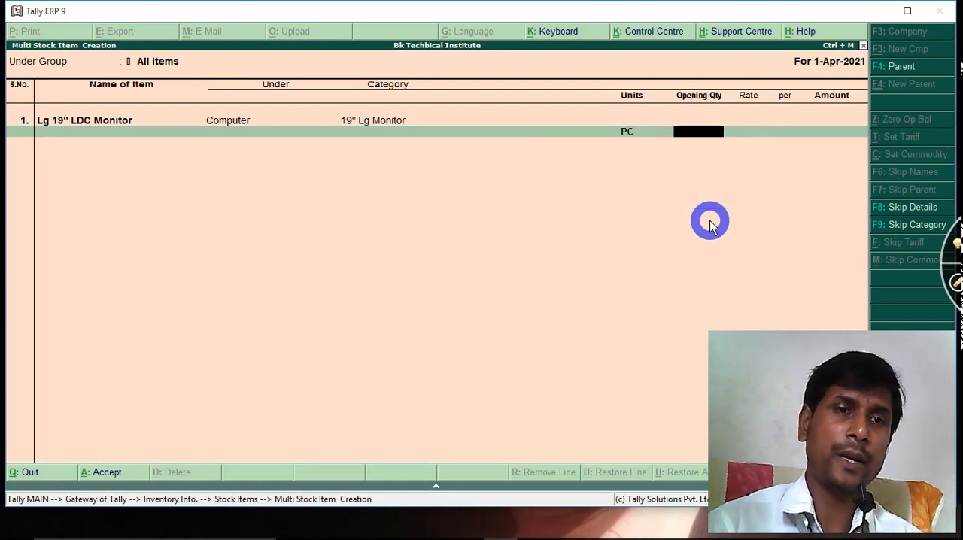
pyautogui.press('Return')
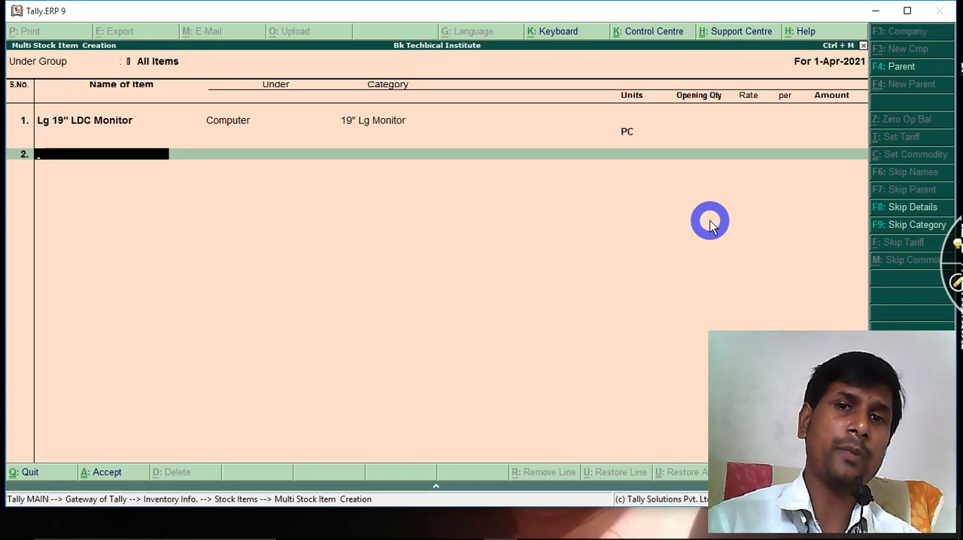
pyautogui.press('Return')
pyautogui.press('Return')
pyautogui.press('c')
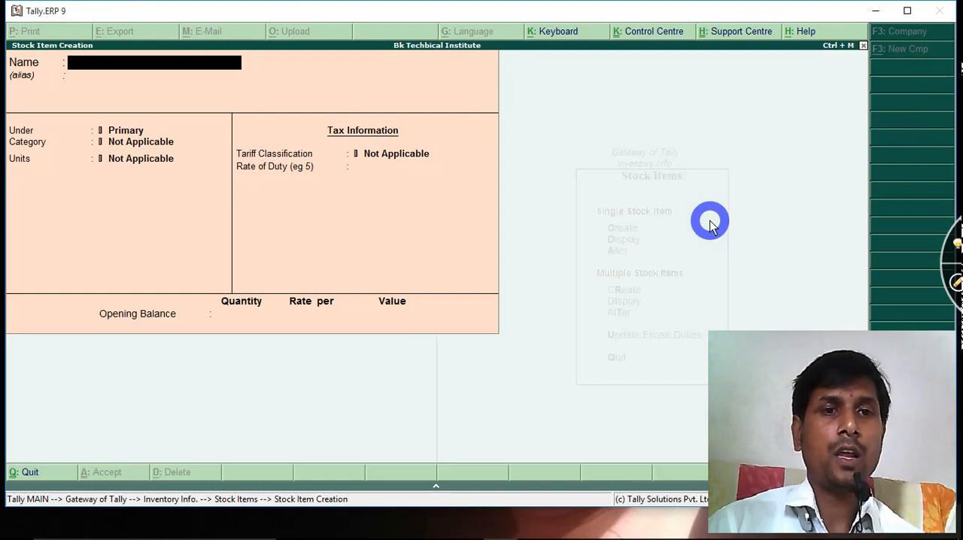
pyautogui.press('Escape')
pyautogui.press('y')
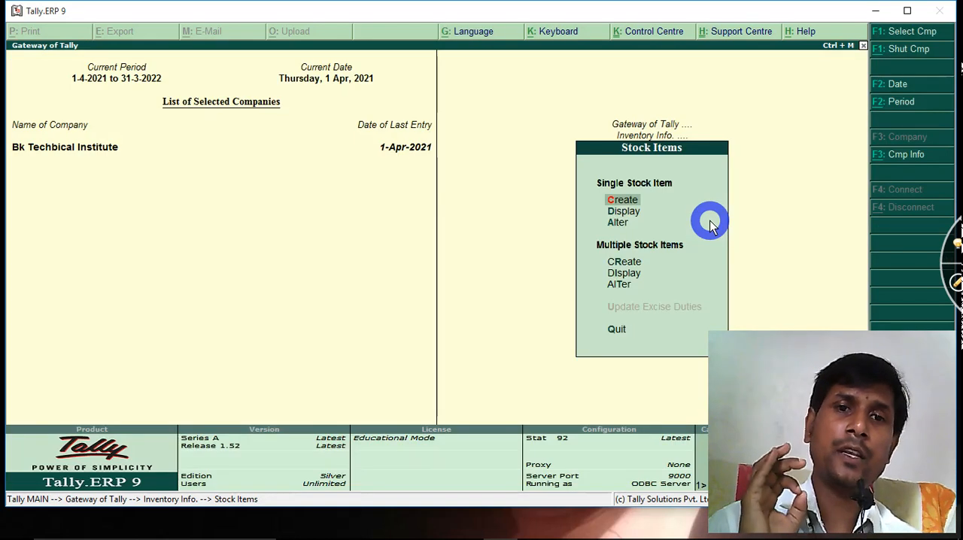
# Return to the Inventory Info. options and mark the stock group, category, item and unit of measure entries with the screen pen
pyautogui.press('Escape')
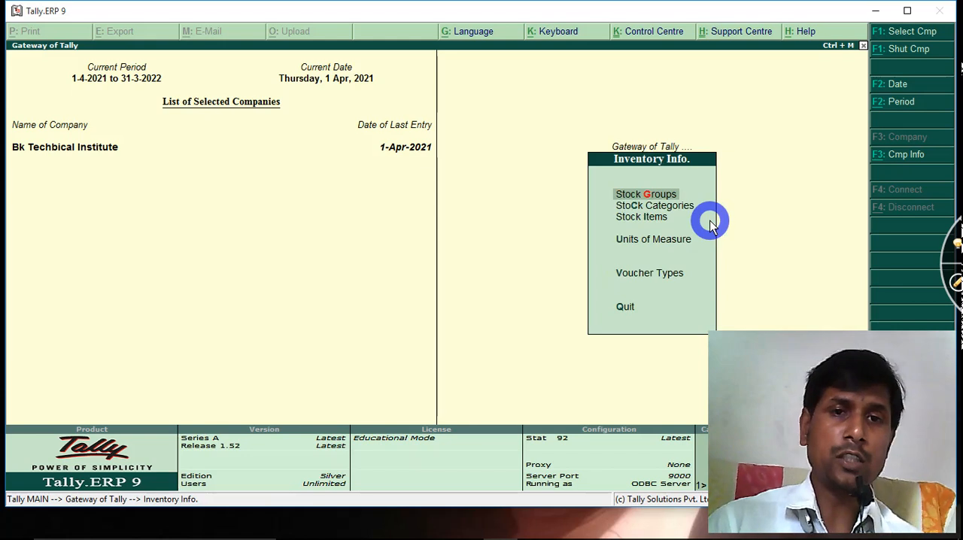
pyautogui.click(954, 283)
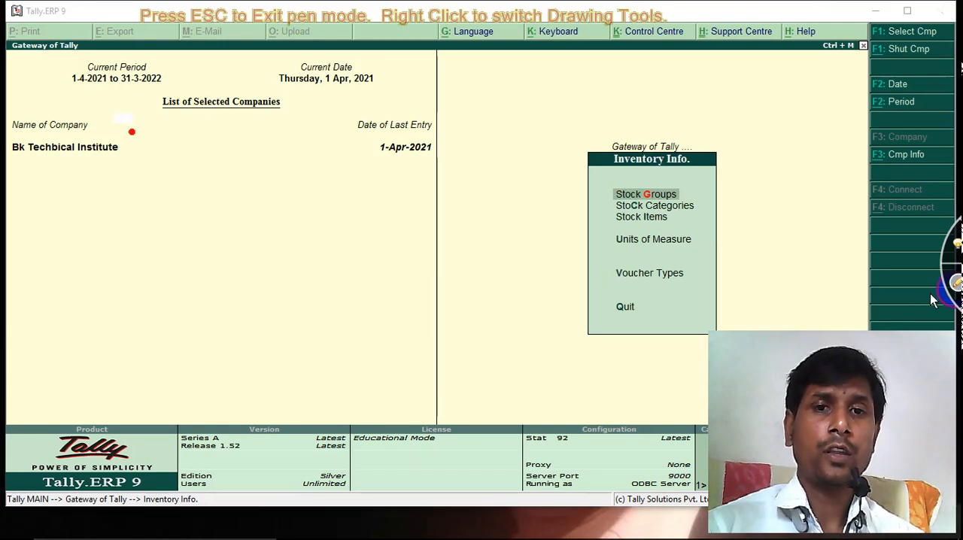
pyautogui.moveTo(588, 197)
pyautogui.mouseDown()
pyautogui.moveTo(626, 188)
pyautogui.moveTo(639, 229)
pyautogui.mouseUp()
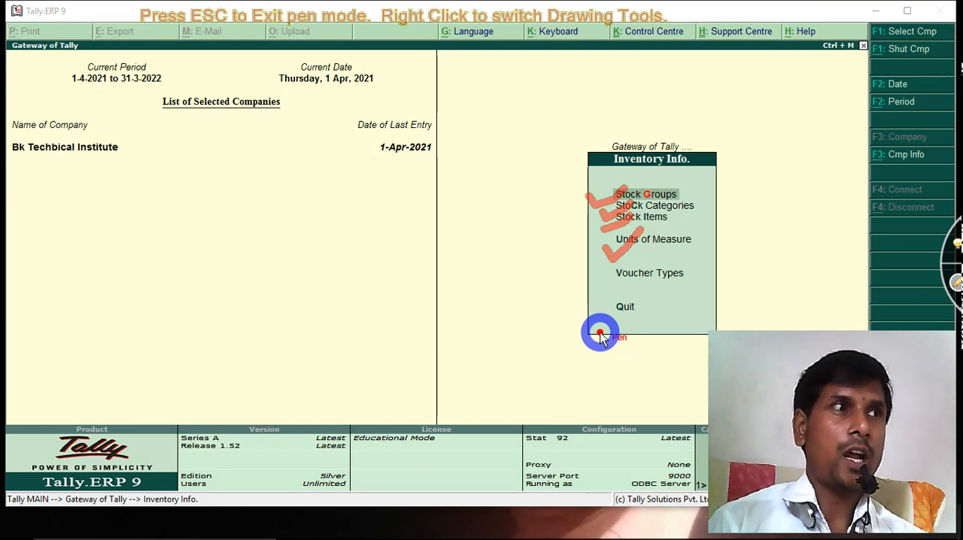
pyautogui.press('Escape')
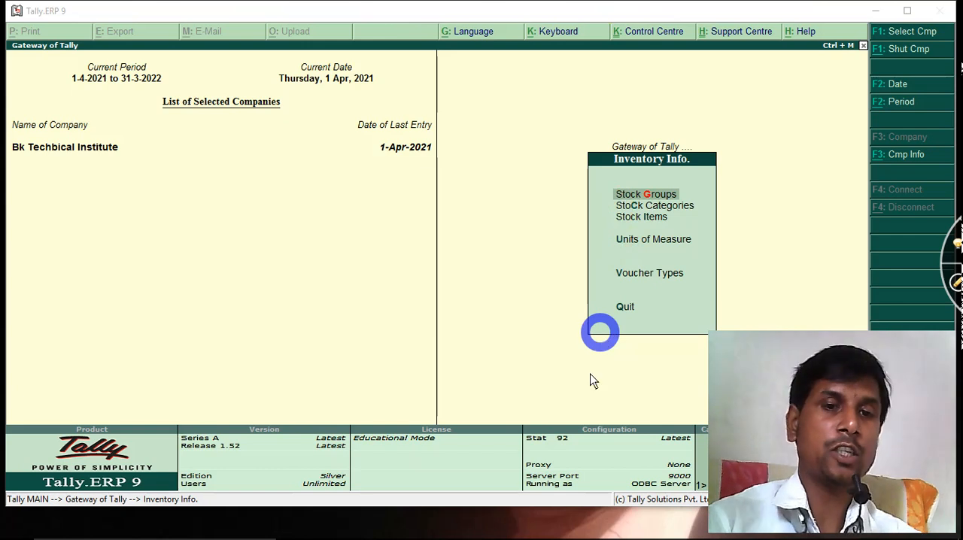
# Minimize Tally.ERP 9 and switch to the inventory Info presentation in PowerPoint
pyautogui.click(873, 14)
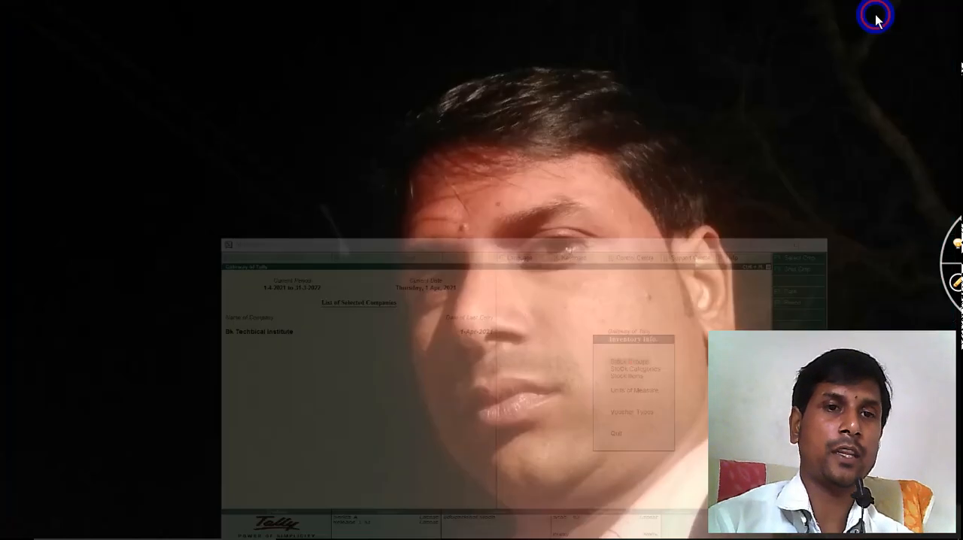
pyautogui.click(431, 526)
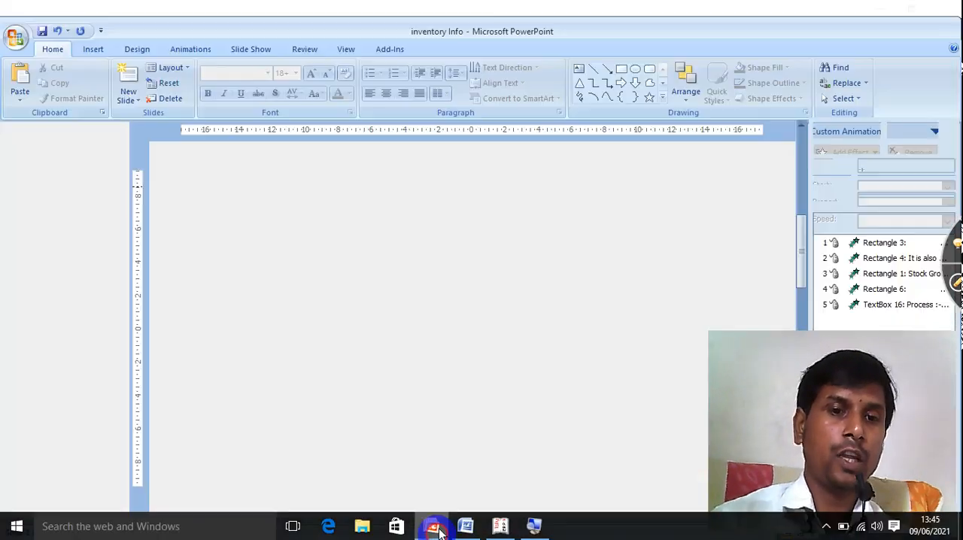